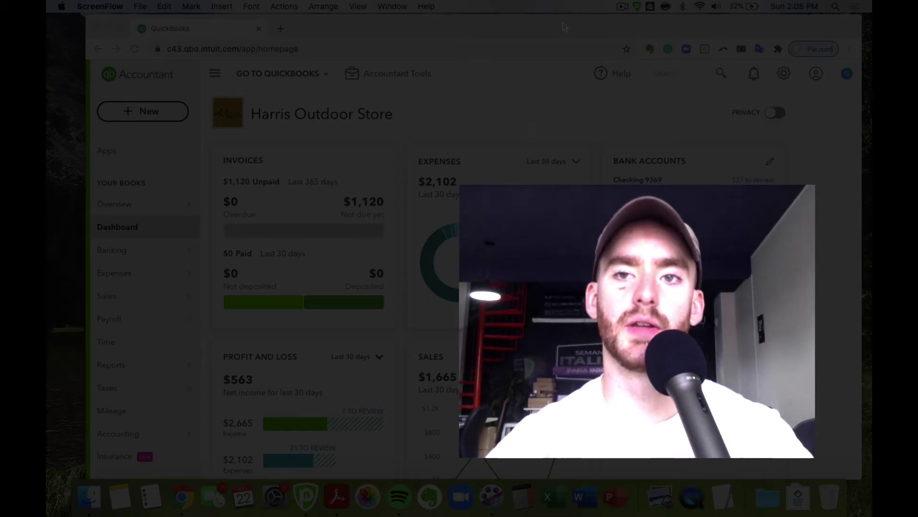
drag(565, 27, 555, 24)
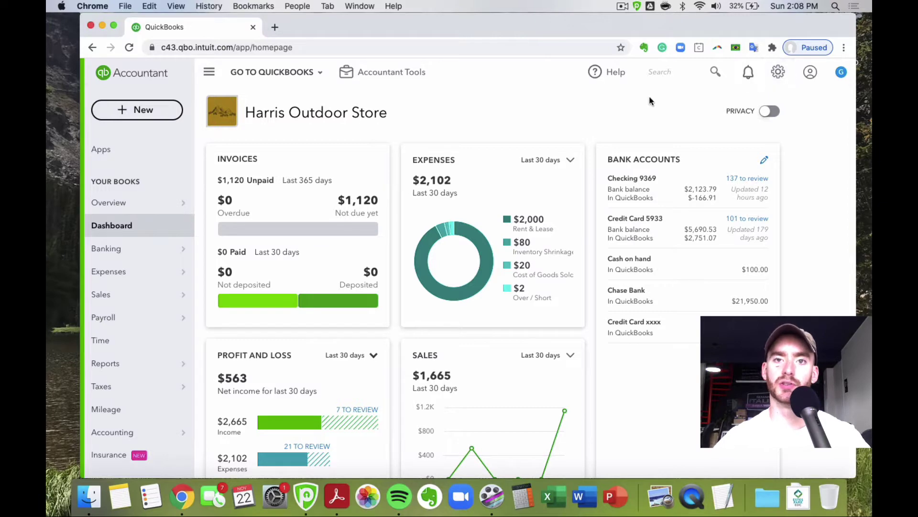
click(778, 71)
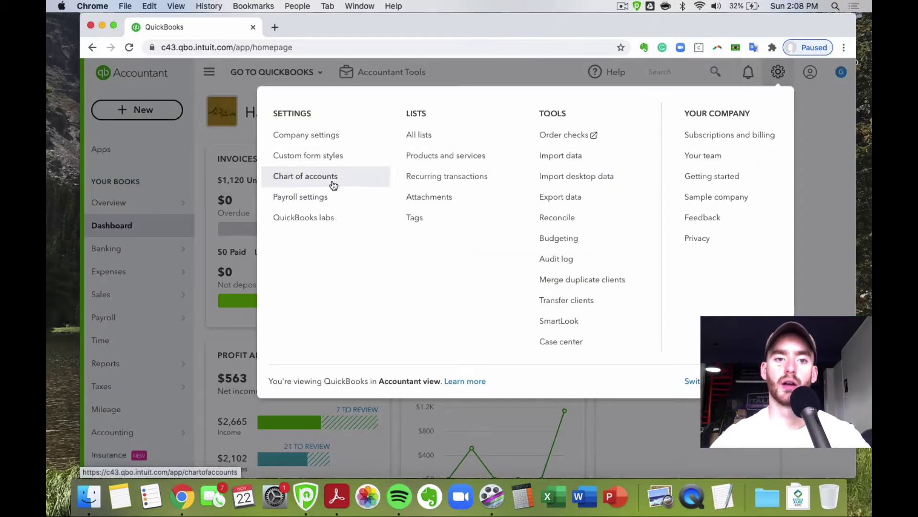
click(487, 75)
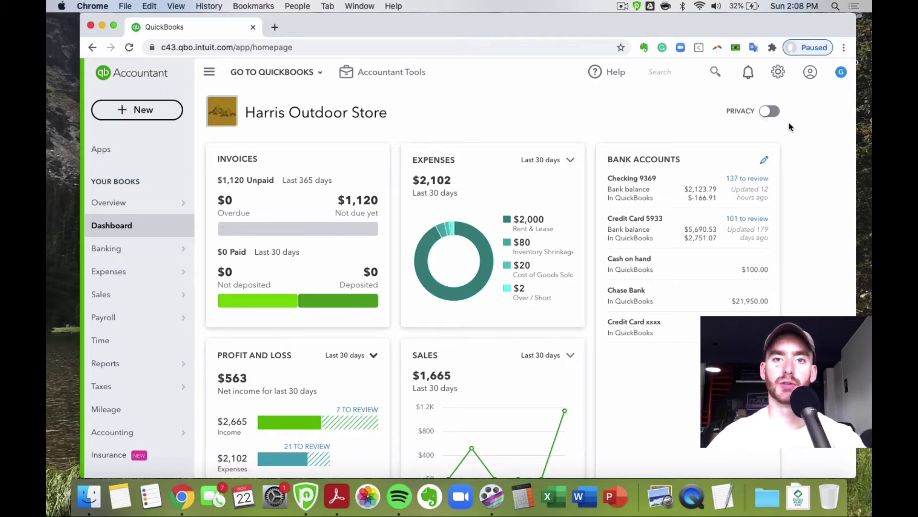
- Open the Chart of Accounts from the full set of lists and clear its name filter
click(773, 70)
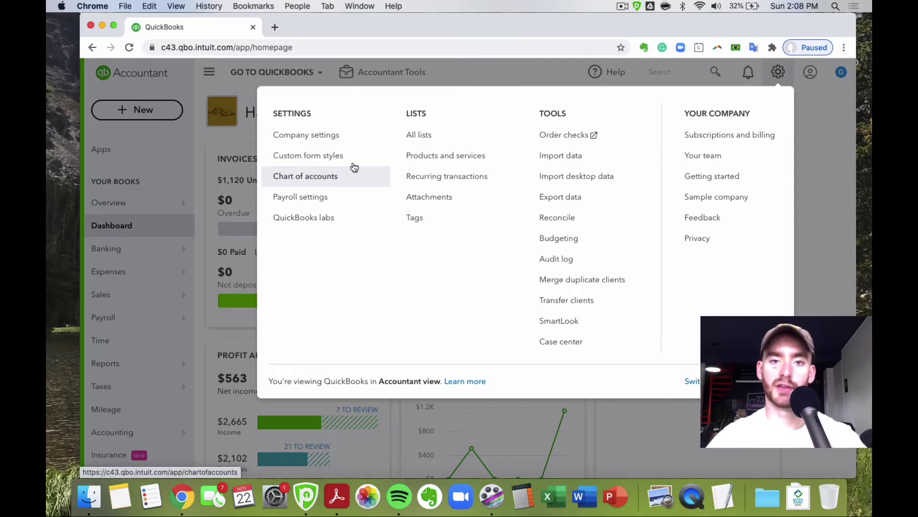
click(445, 137)
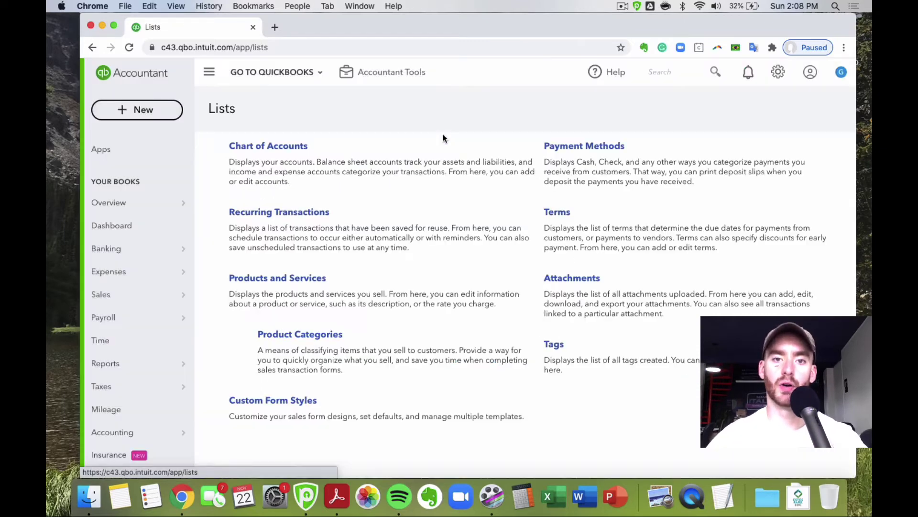
click(273, 148)
mouse_move(144, 441)
text(undep)
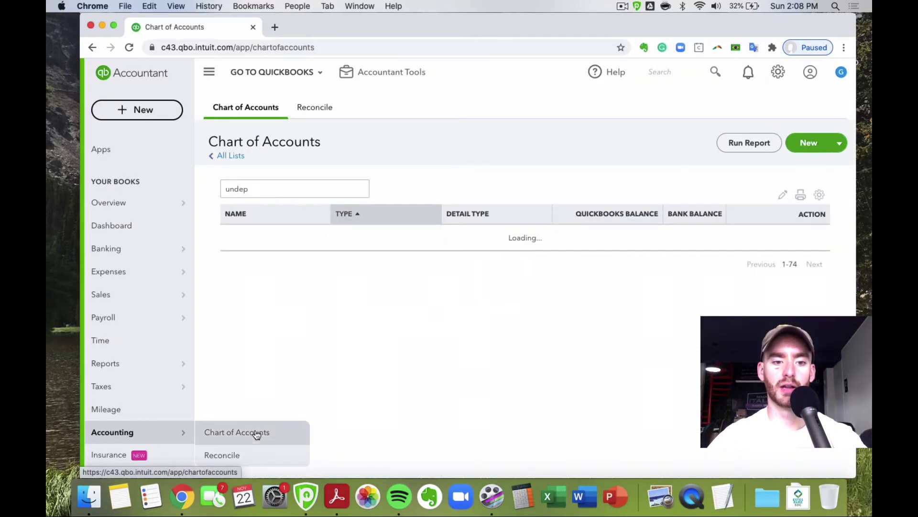
click(308, 189)
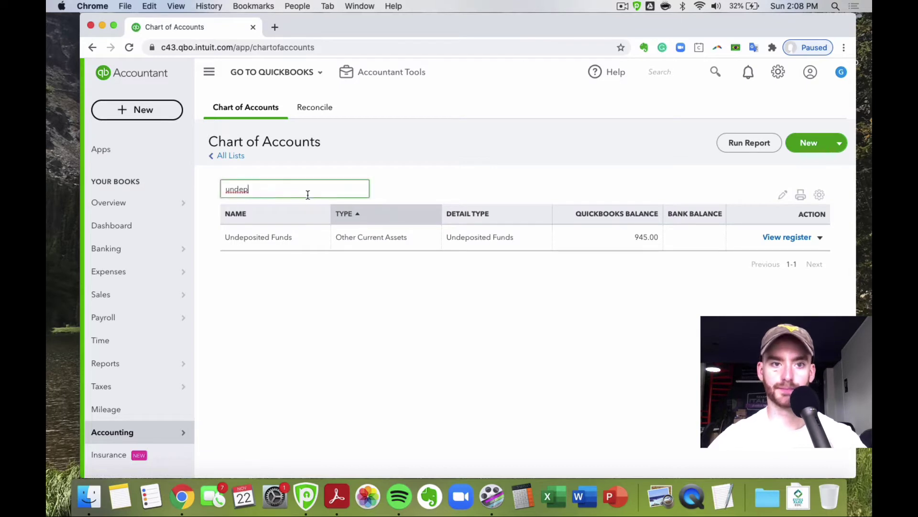
double_click(308, 190)
key(BackSpace)
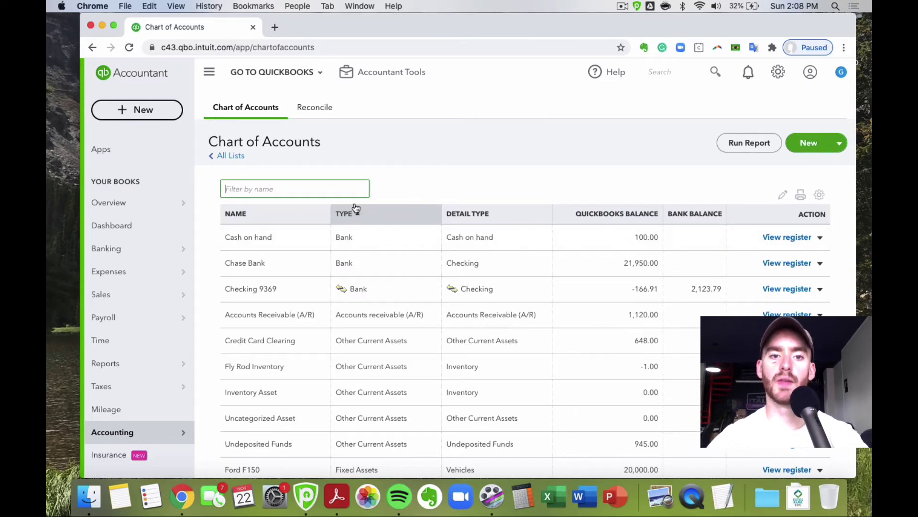
- Examine the accounts in the Chart of Accounts by type, down to the utilities and vehicle expense accounts
scroll(372, 218, down, 1)
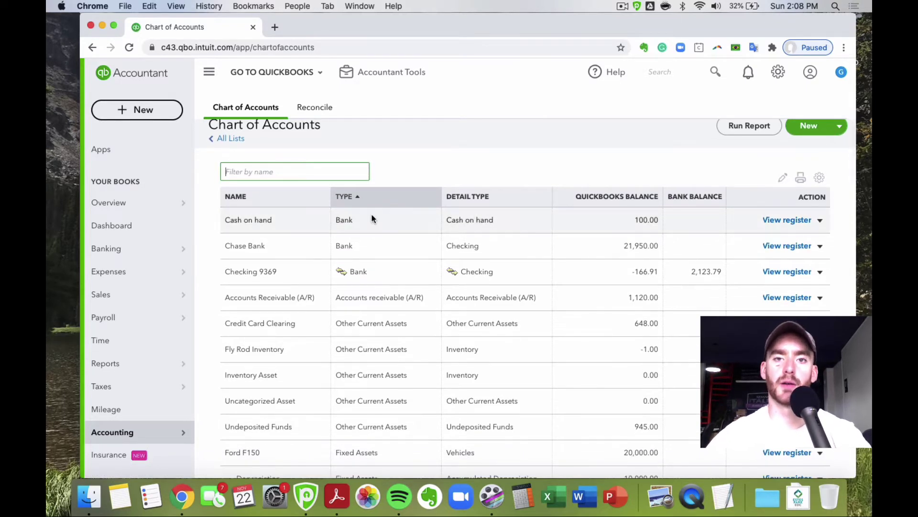
scroll(373, 219, down, 10)
scroll(372, 219, down, 10)
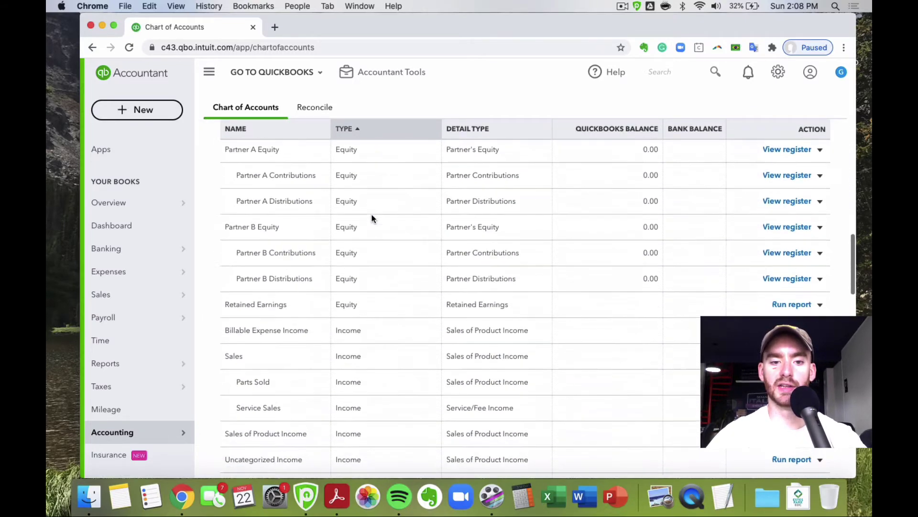
scroll(372, 219, down, 10)
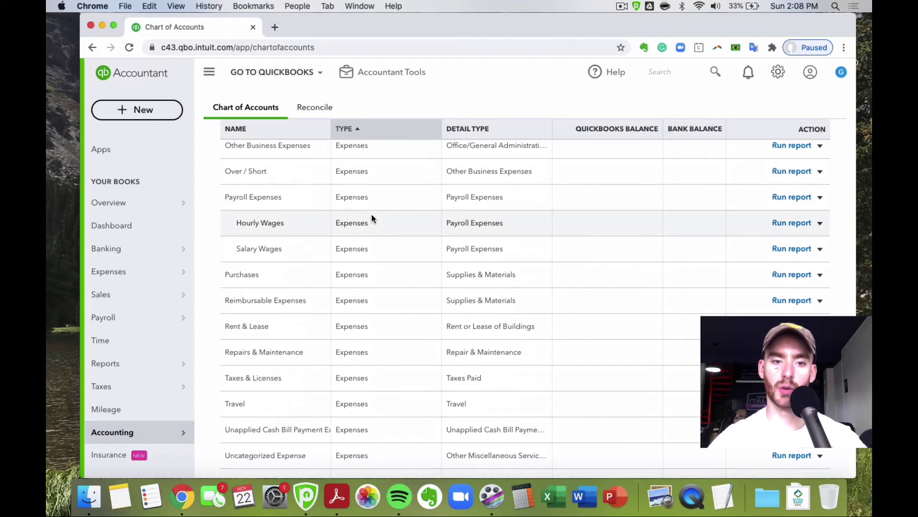
scroll(372, 219, down, 5)
scroll(375, 227, down, 2)
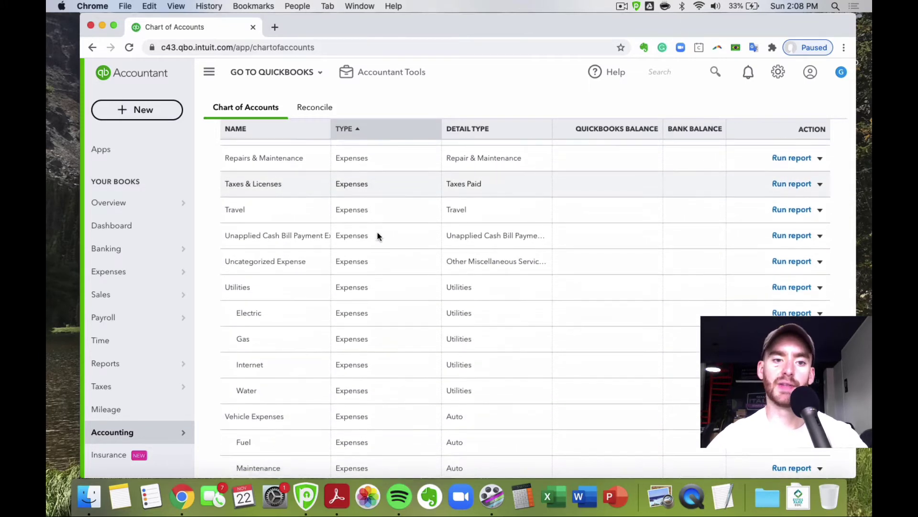
scroll(349, 284, down, 1)
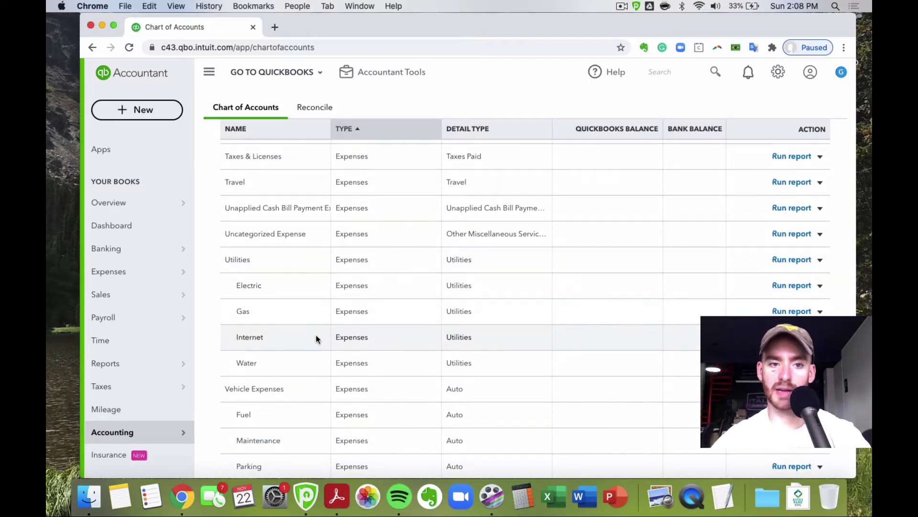
scroll(375, 327, up, 1)
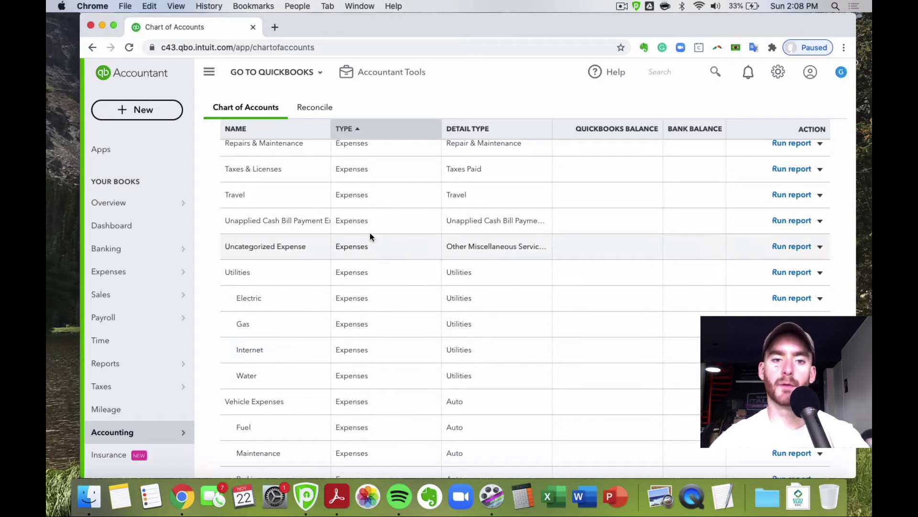
scroll(383, 196, down, 1)
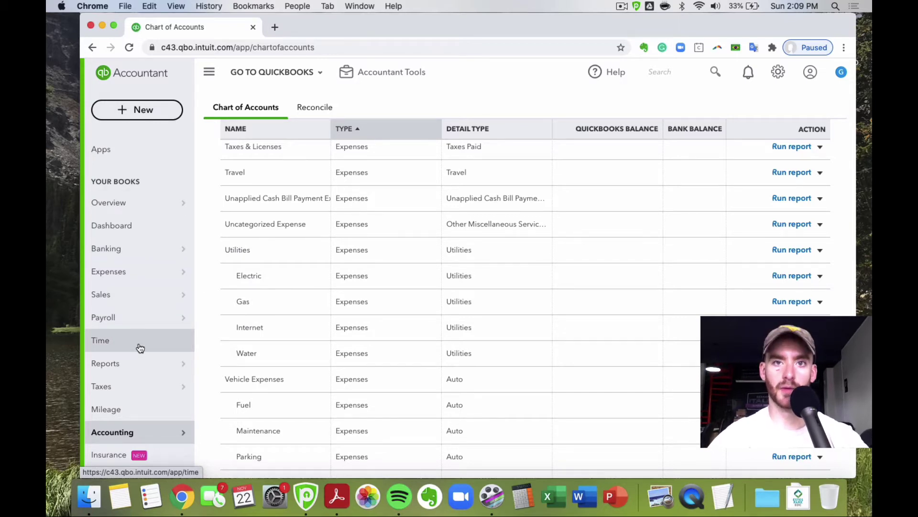
- Open the Vendors list in the Expenses area
mouse_move(171, 248)
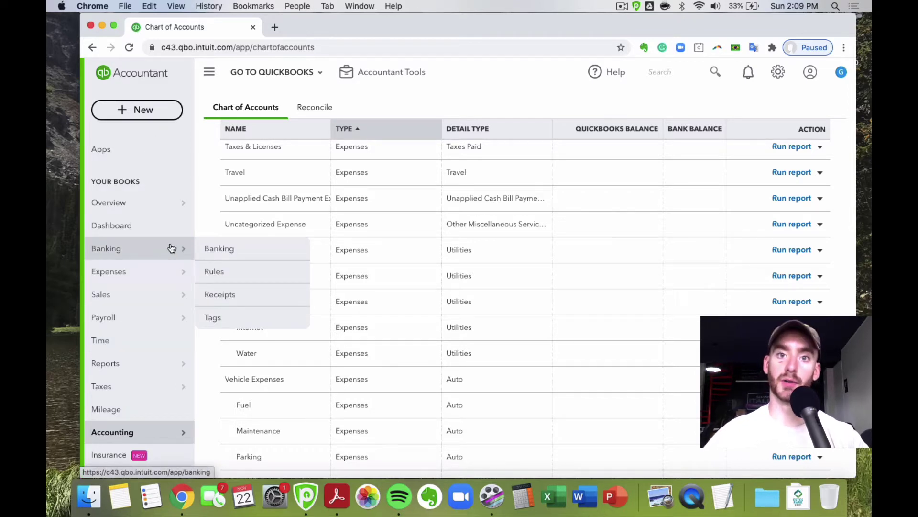
mouse_move(151, 279)
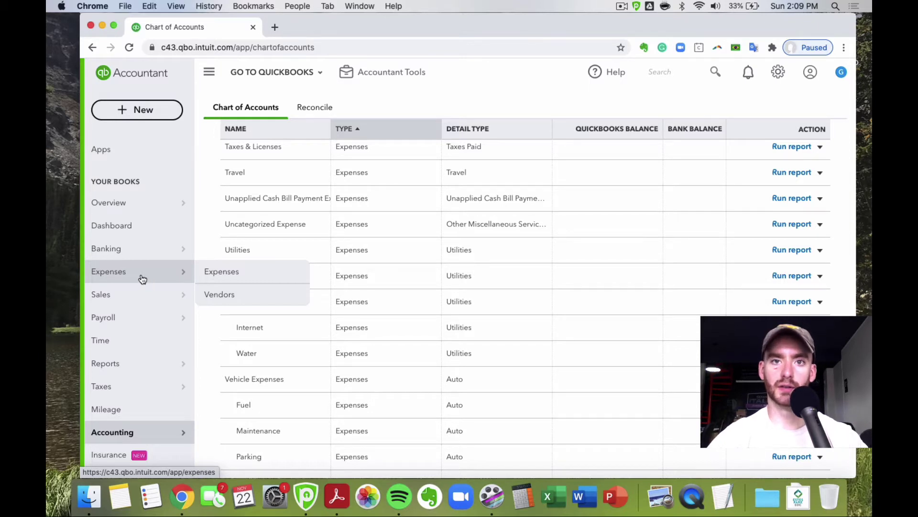
click(272, 298)
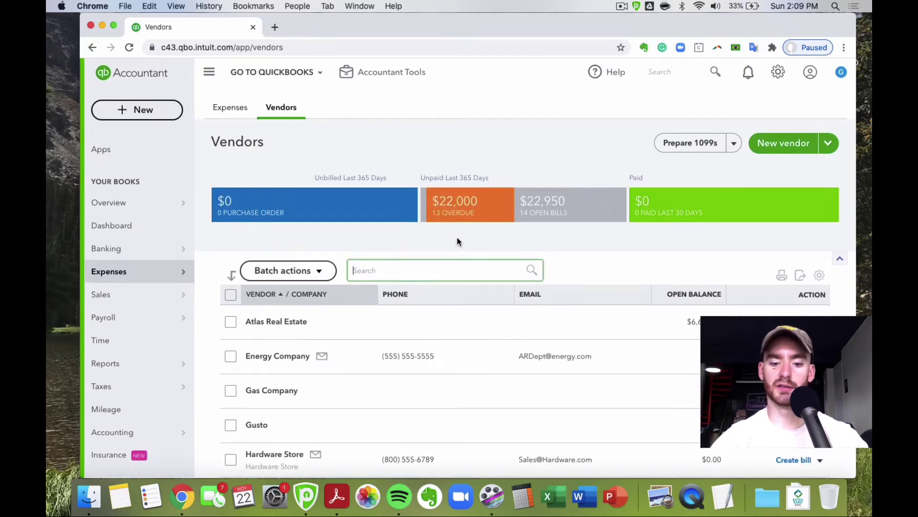
text(kfbvke)
key(BackSpace)
key(BackSpace)
key(BackSpace)
key(BackSpace)
key(BackSpace)
key(BackSpace)
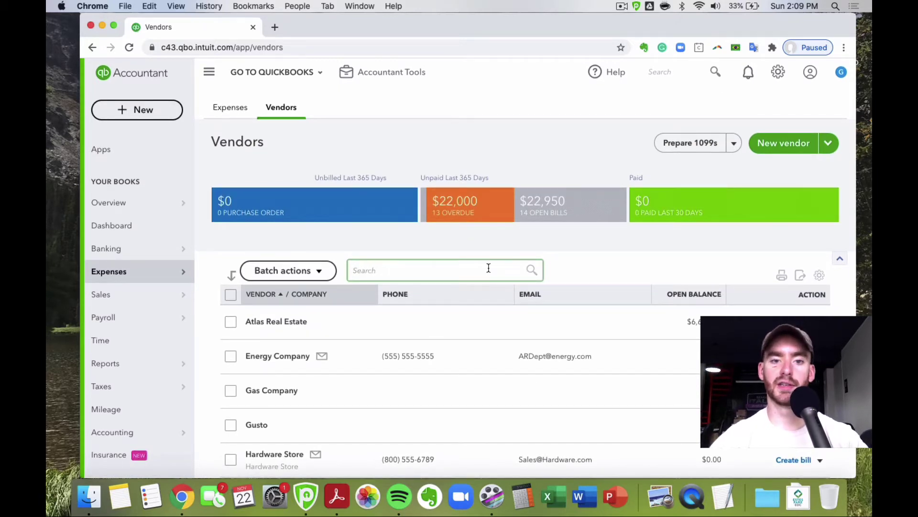
- Look over the existing vendors and open a blank Vendor Information form for a new vendor
scroll(488, 267, down, 6)
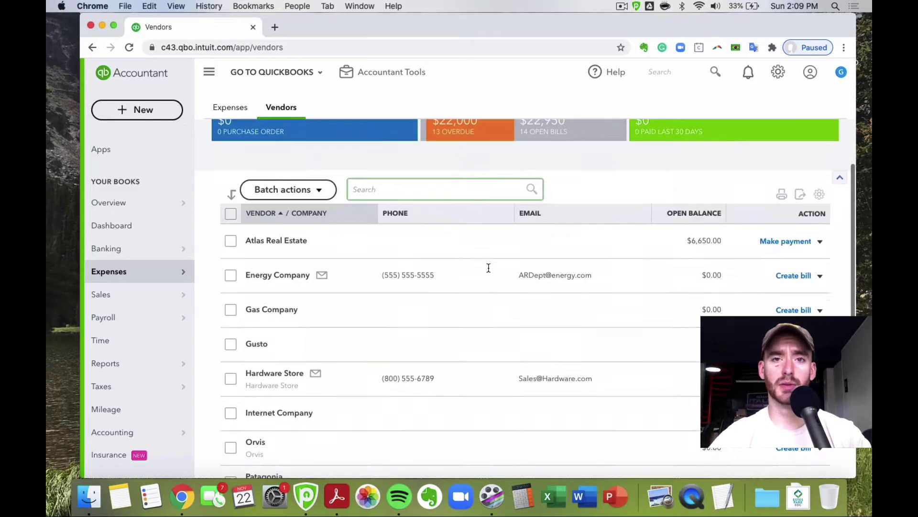
scroll(487, 266, up, 6)
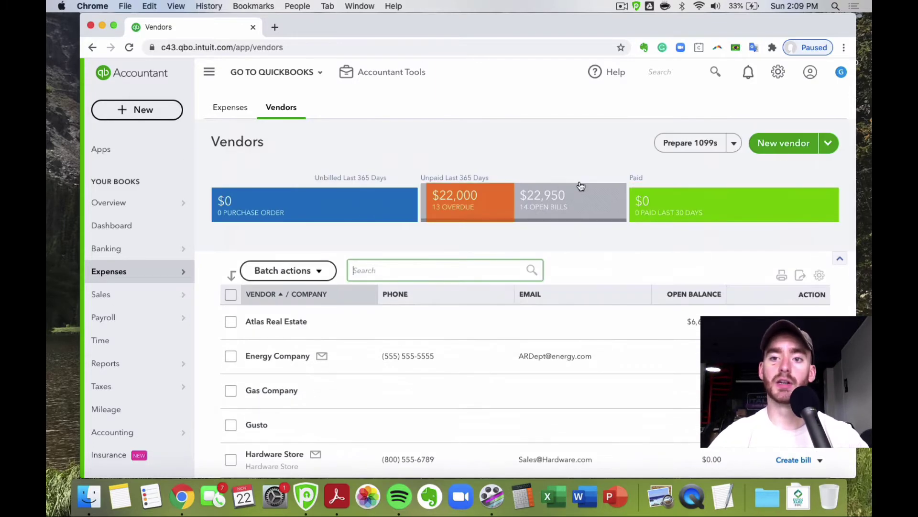
click(785, 149)
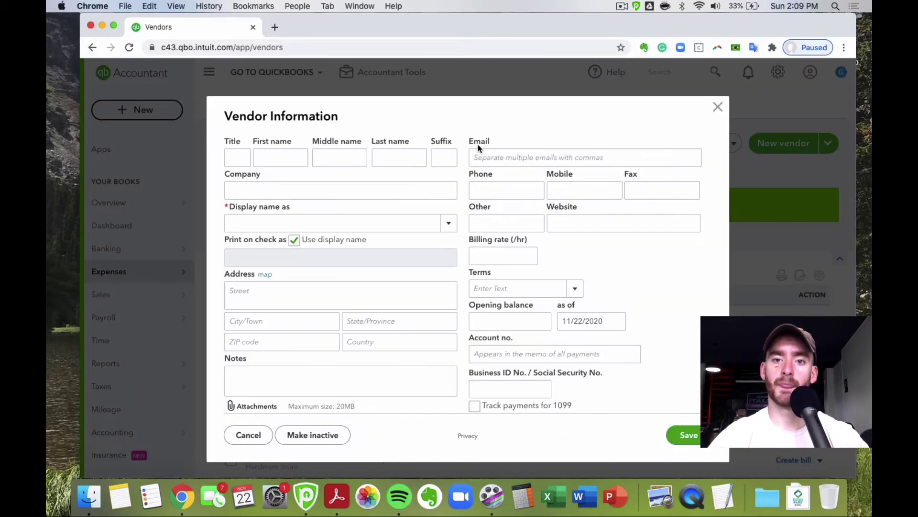
scroll(479, 191, down, 2)
scroll(479, 191, up, 2)
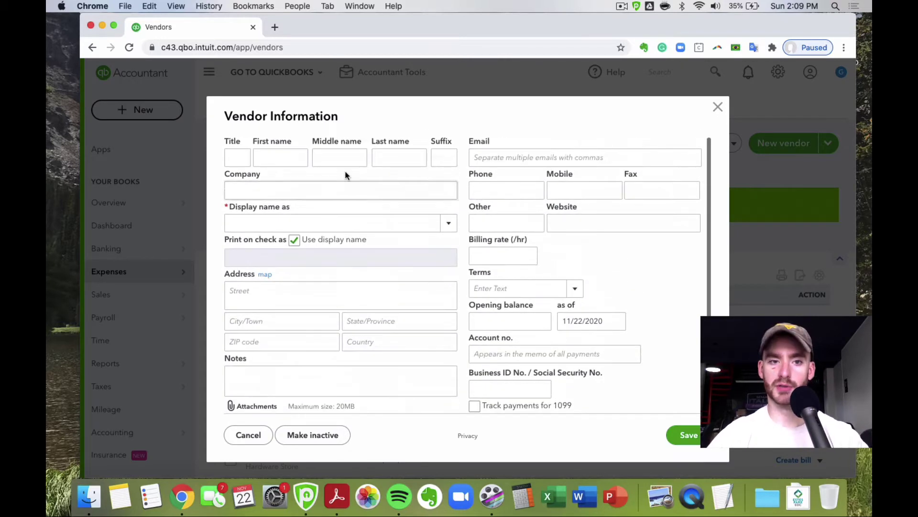
- Examine the first name, last name, company and display name fields of the new vendor form
click(275, 188)
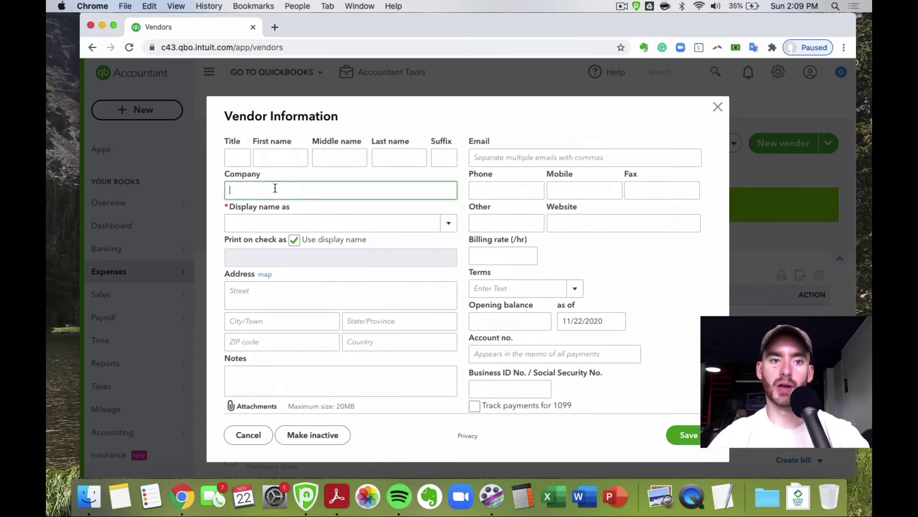
click(284, 159)
click(406, 157)
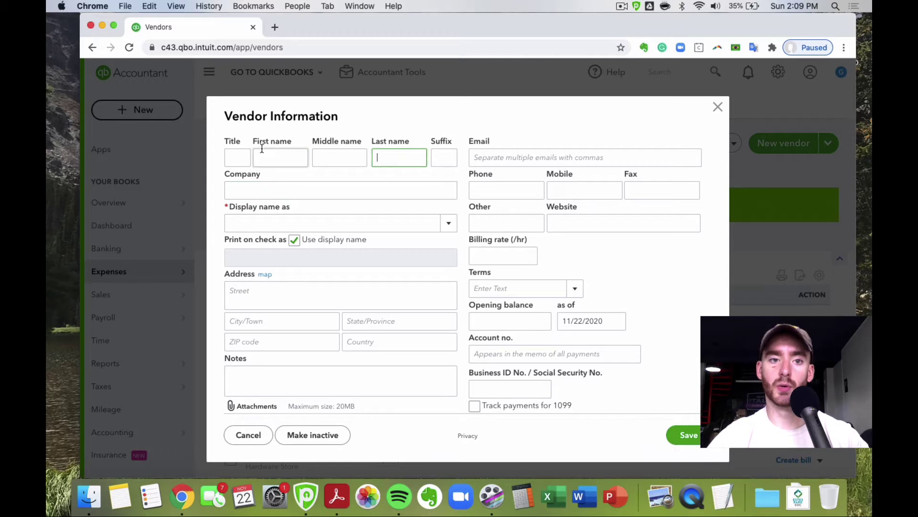
click(280, 154)
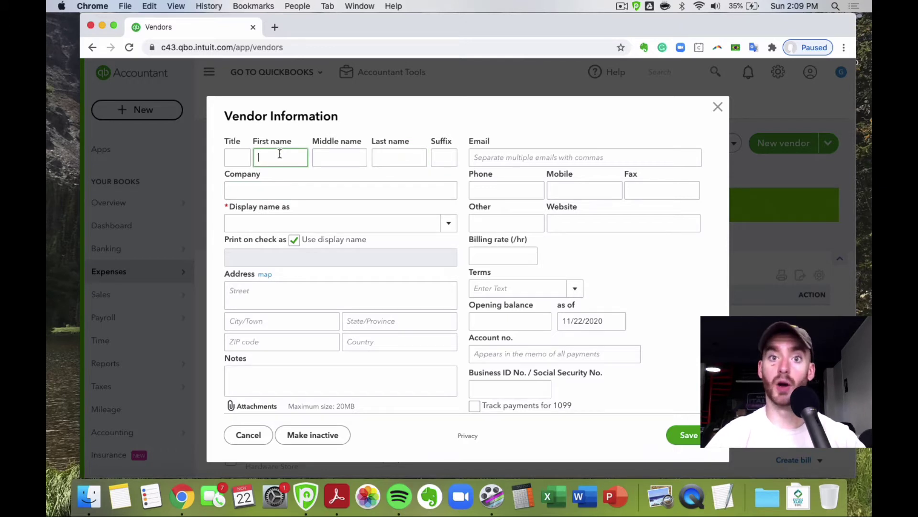
click(264, 187)
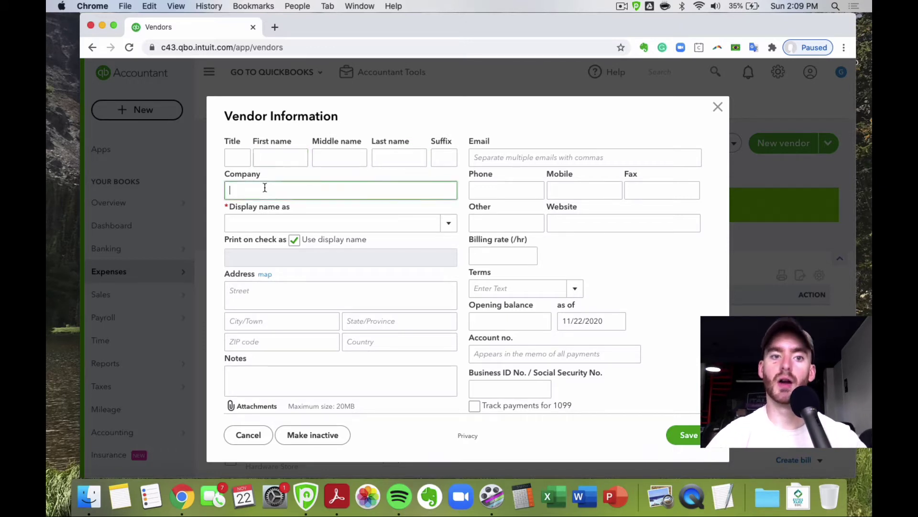
click(452, 227)
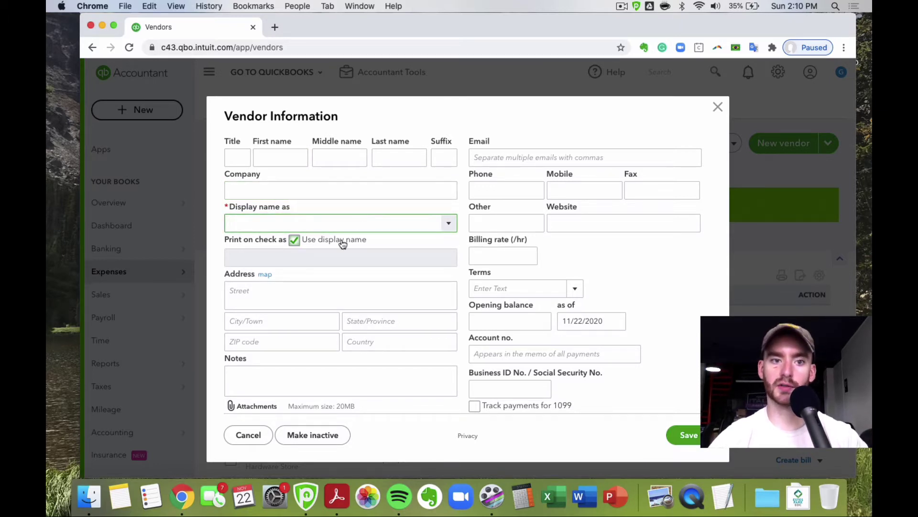
- Turn off Use display name for the vendor's printed check name, and look at the address and email fields
click(294, 239)
click(293, 254)
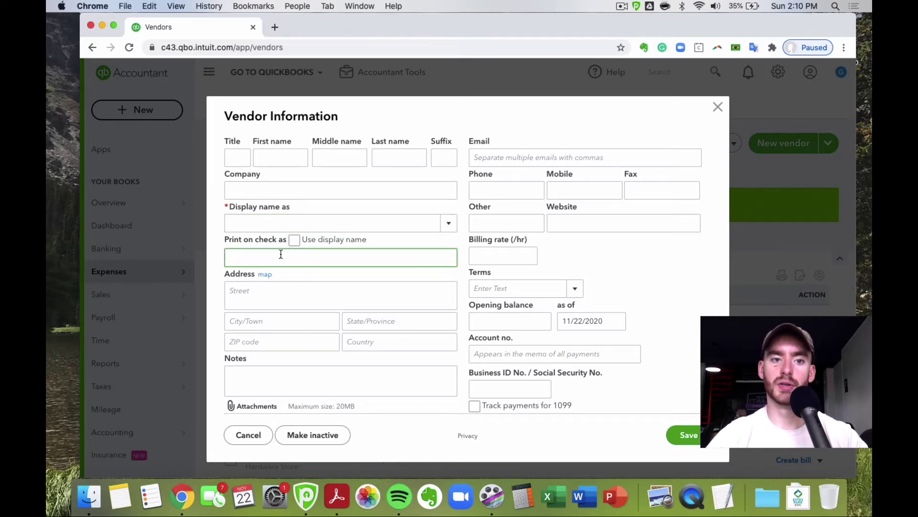
click(313, 289)
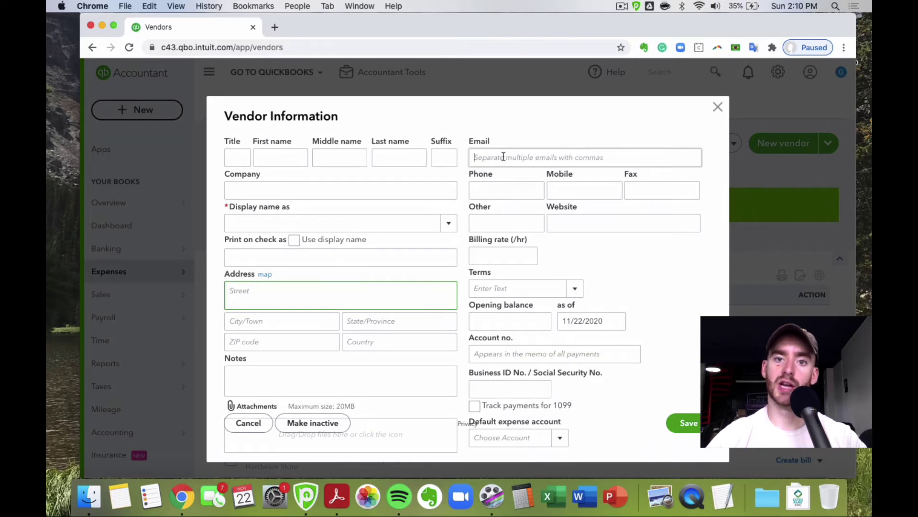
click(503, 157)
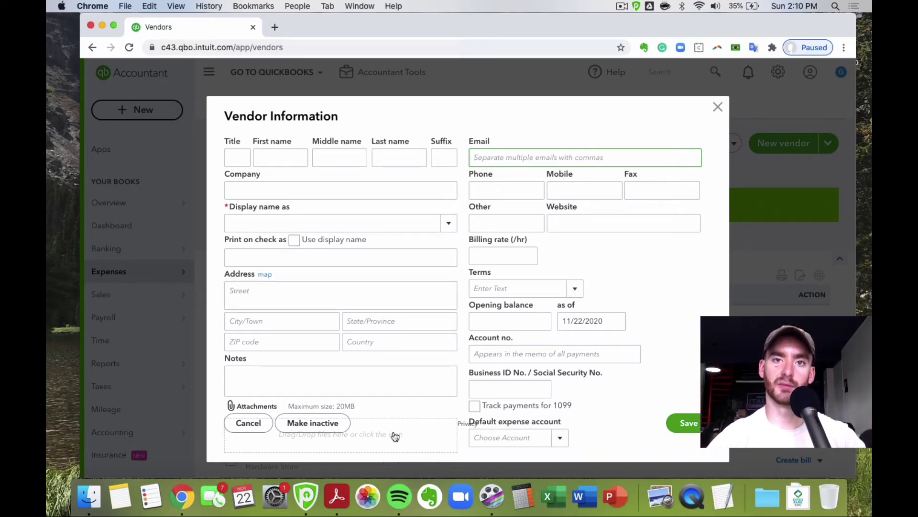
- Review the default expense account choices and the Business ID / Social Security number field without filling them in
click(560, 438)
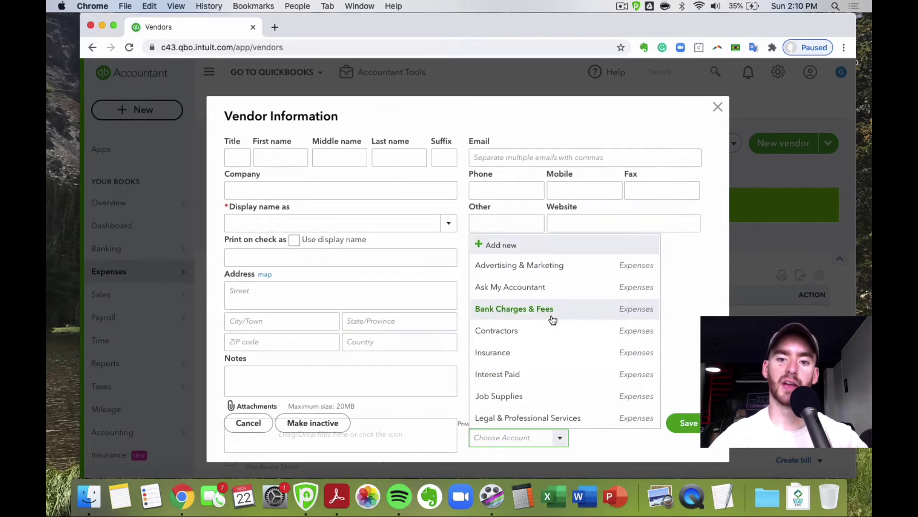
key(Escape)
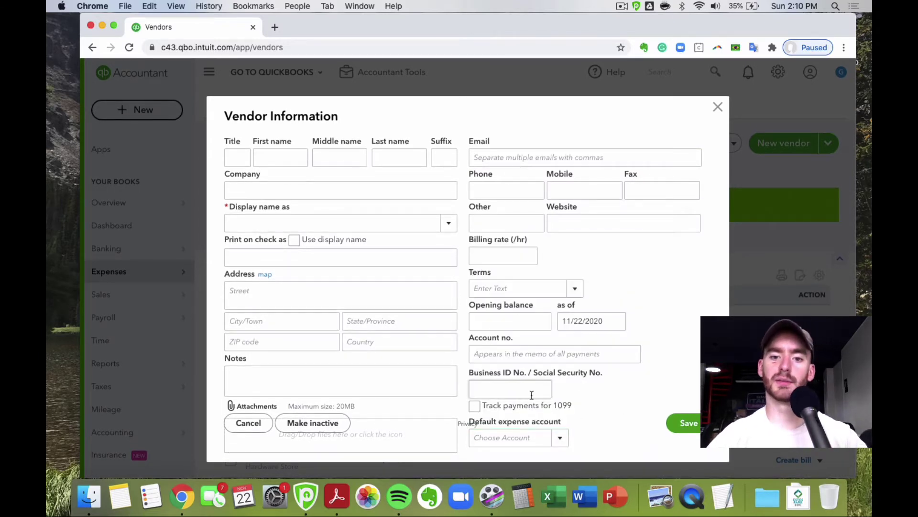
click(561, 434)
click(698, 296)
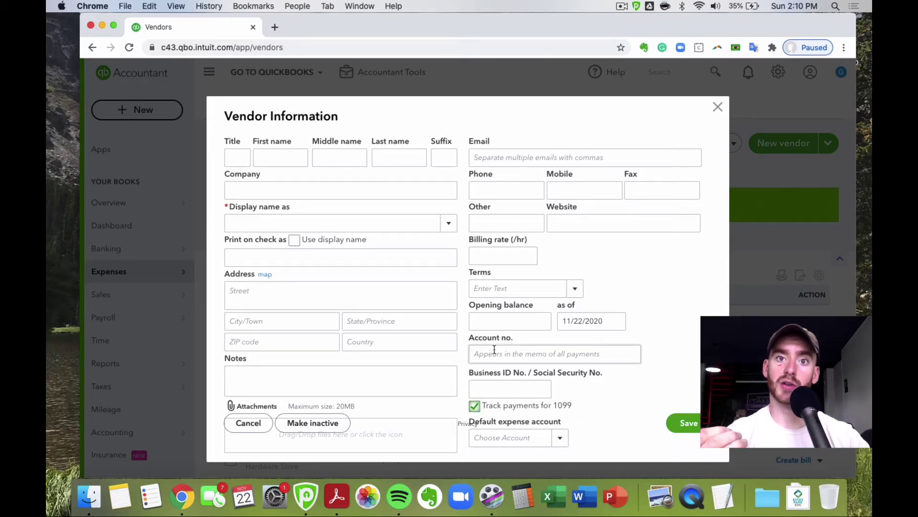
click(521, 392)
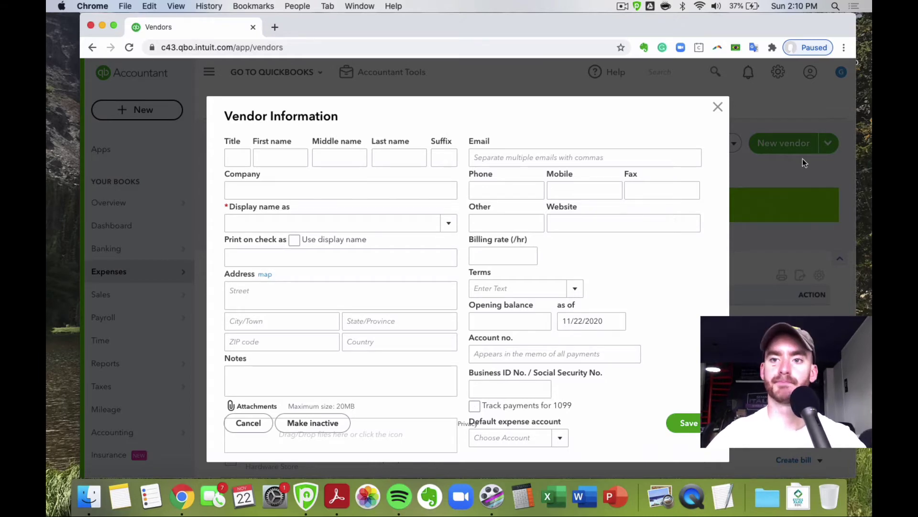
- Close the blank vendor form and look through the Checking 9369 bank transactions awaiting review and the list of new transaction types
click(718, 108)
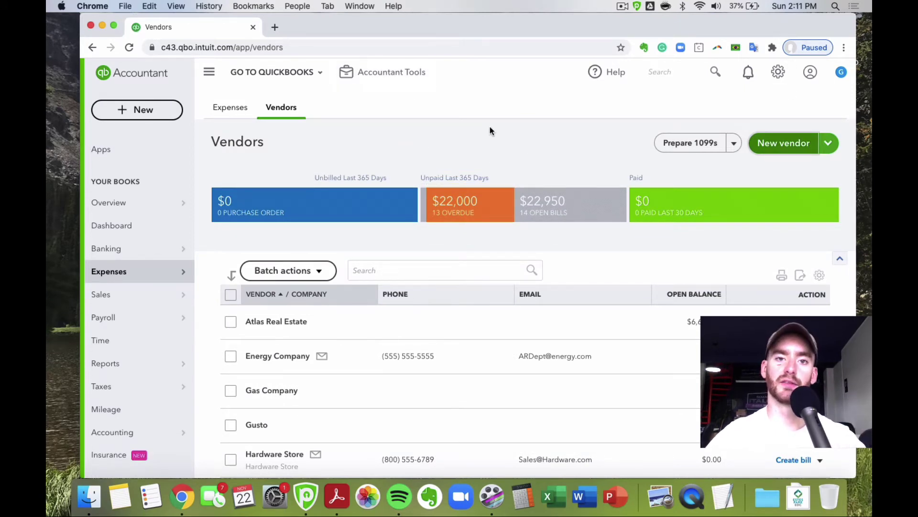
click(252, 257)
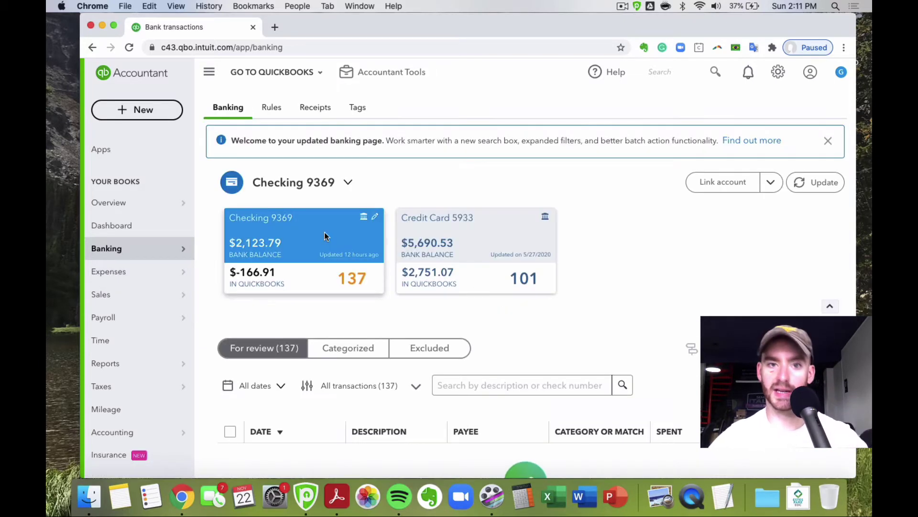
scroll(548, 296, down, 4)
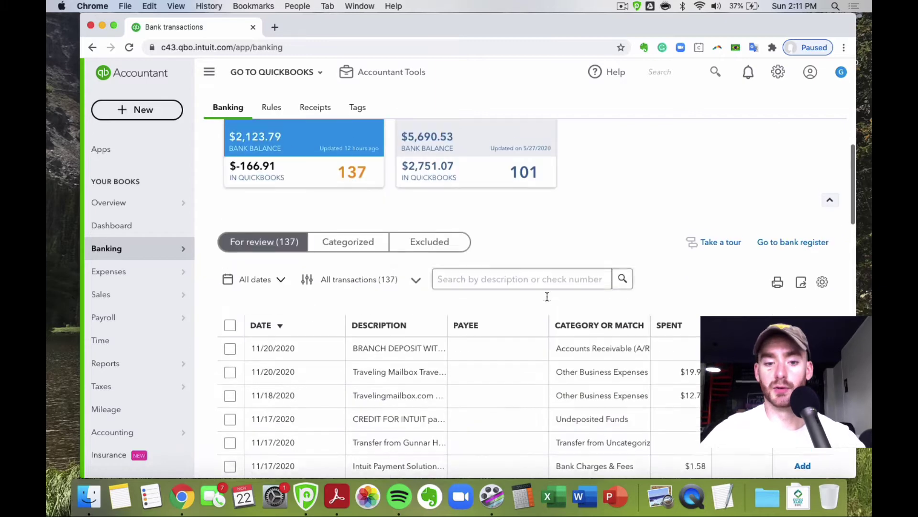
scroll(460, 351, down, 4)
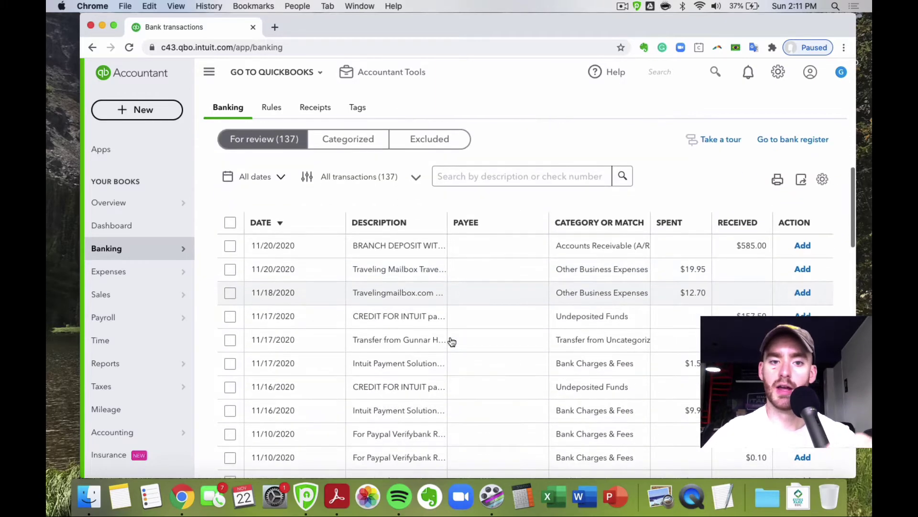
click(162, 111)
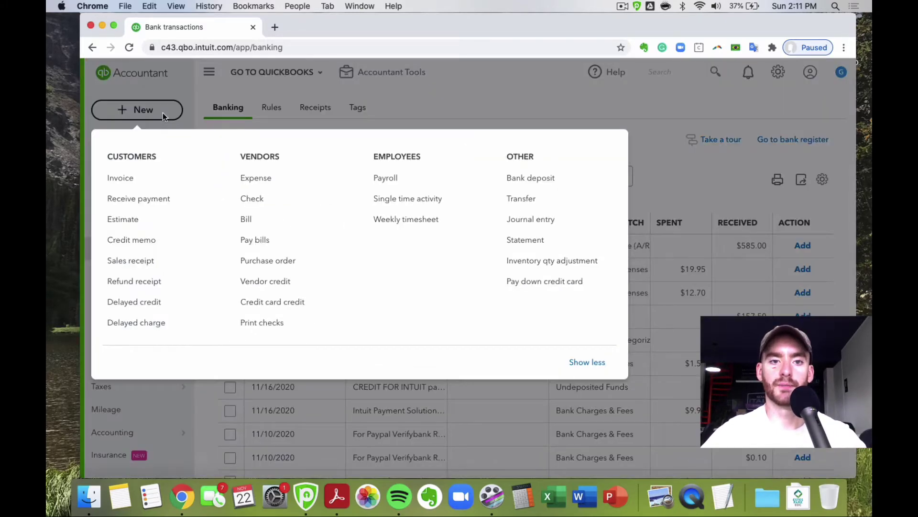
click(163, 115)
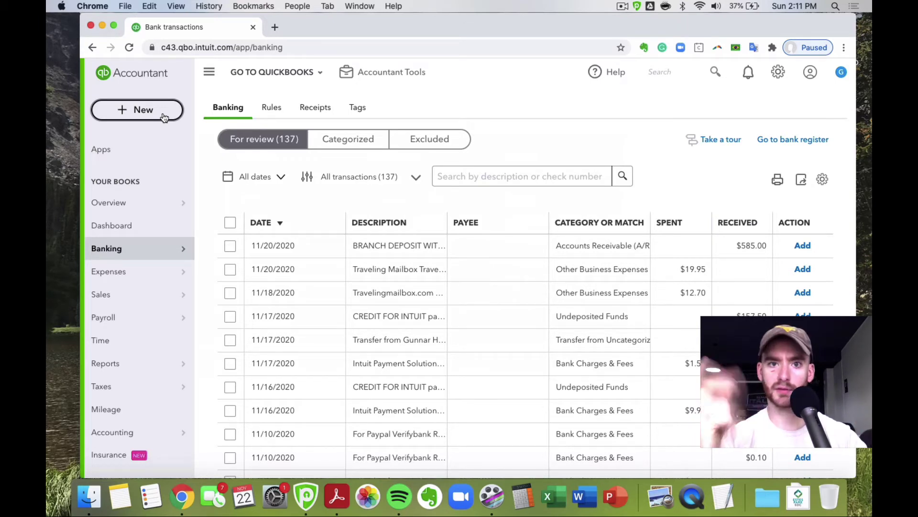
- Expand the $19.95 Traveling Mailbox transaction of 11/20/2020, search its payee list for "trav", and clear the search
click(455, 274)
scroll(421, 289, down, 2)
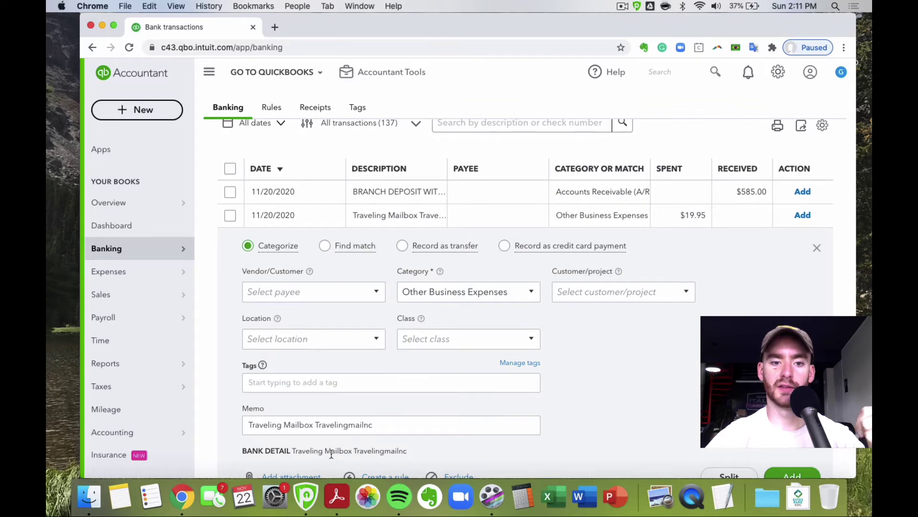
click(294, 293)
text(trav)
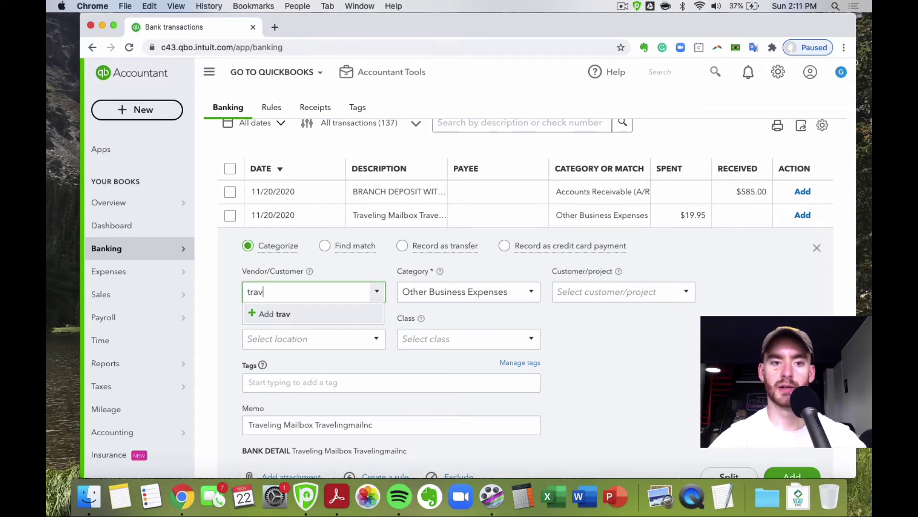
key(BackSpace)
key(BackSpace)
key(BackSpace)
key(BackSpace)
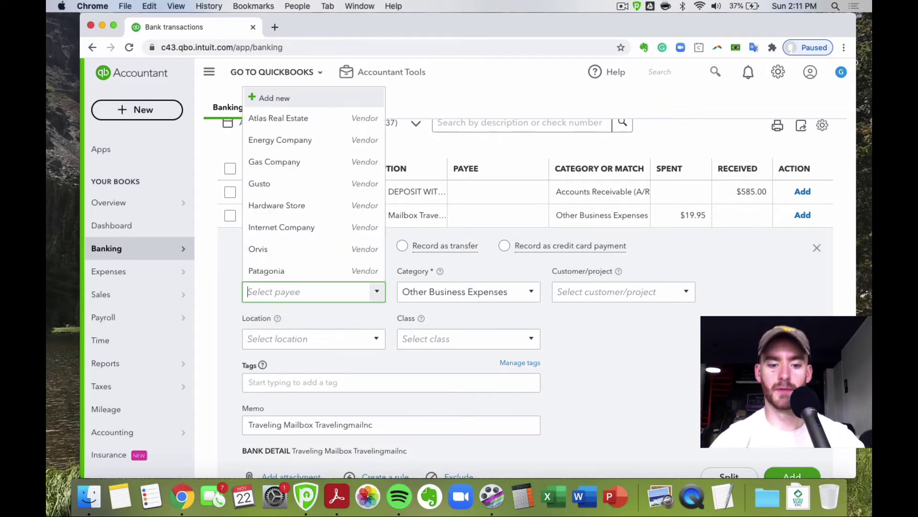
text(tr)
key(BackSpace)
key(BackSpace)
key(BackSpace)
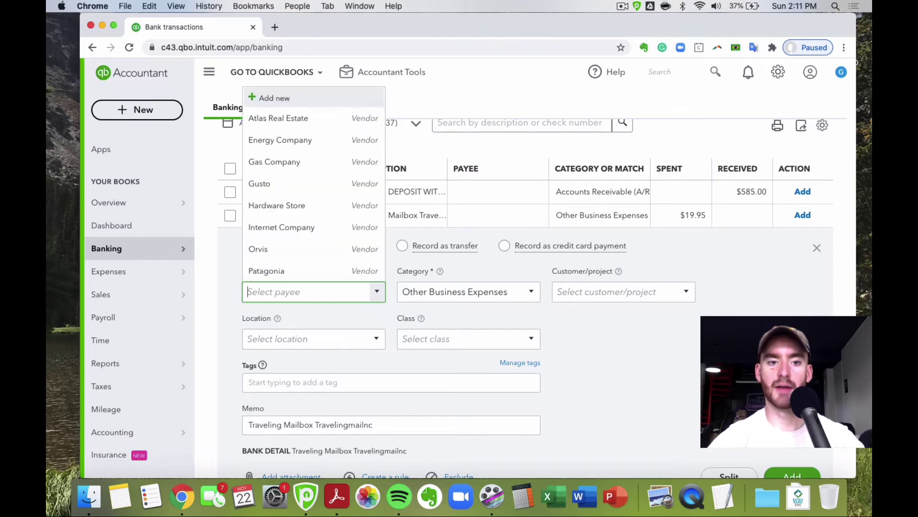
- Examine the New Name form for adding a payee from the bank transaction, and dismiss it without saving
click(284, 97)
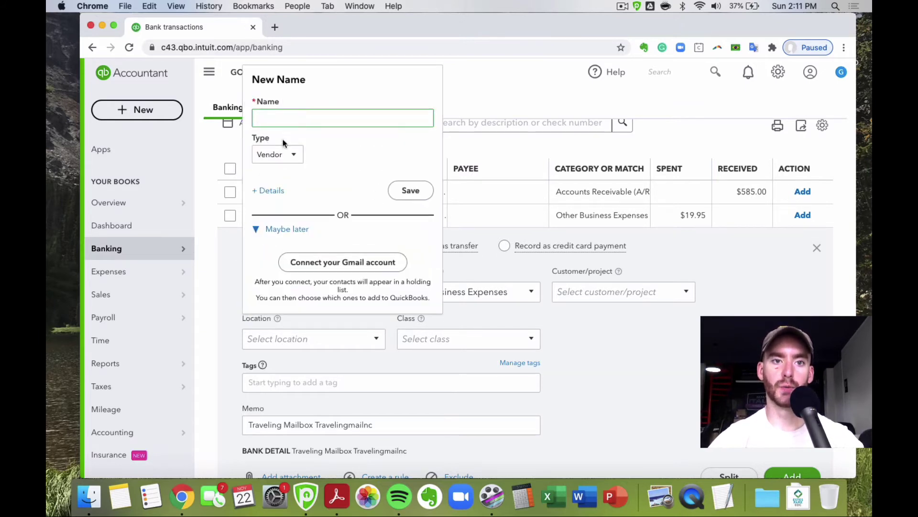
text(r)
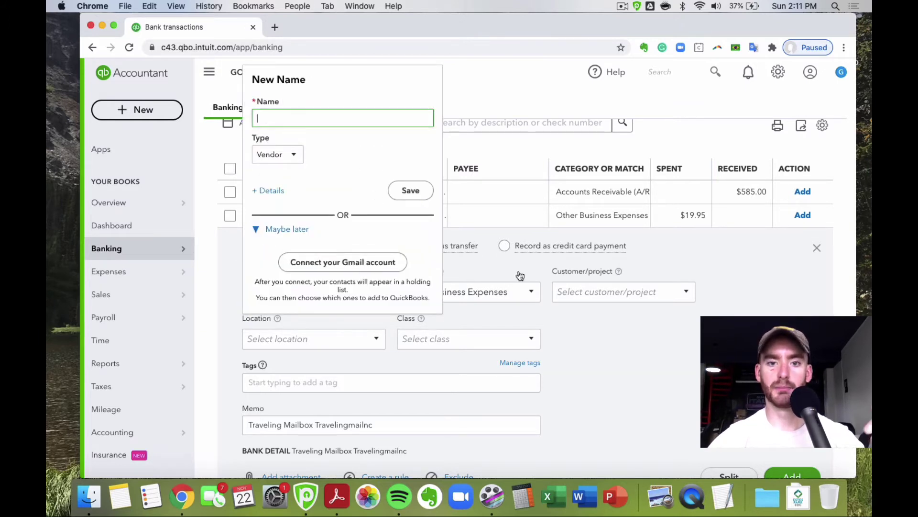
click(629, 347)
- Review the transaction's category choices, enter "edfe" as a new category to view the Account form, and close it unsaved
click(465, 298)
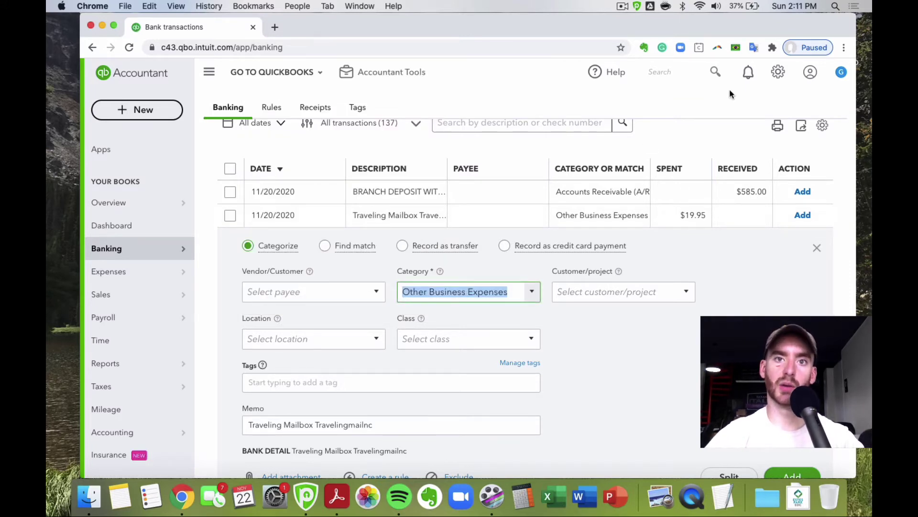
click(529, 293)
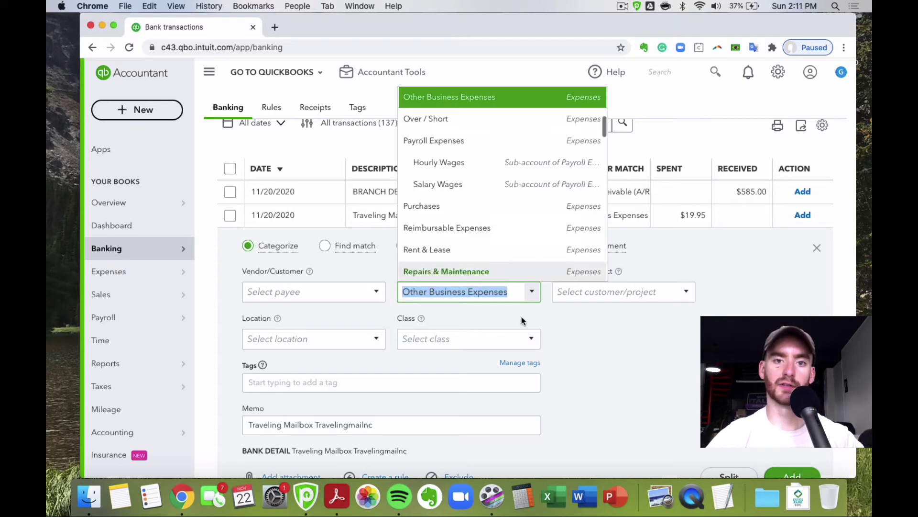
key(Escape)
text(edfe)
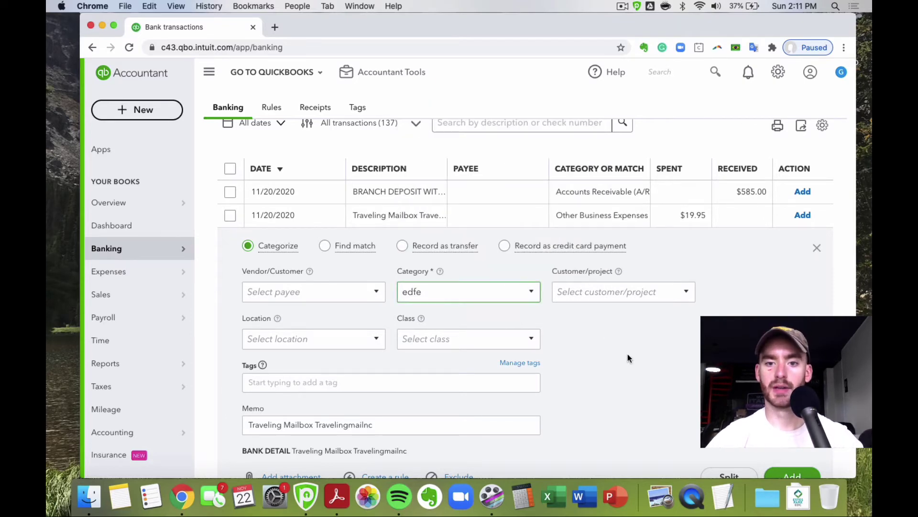
click(531, 292)
click(459, 221)
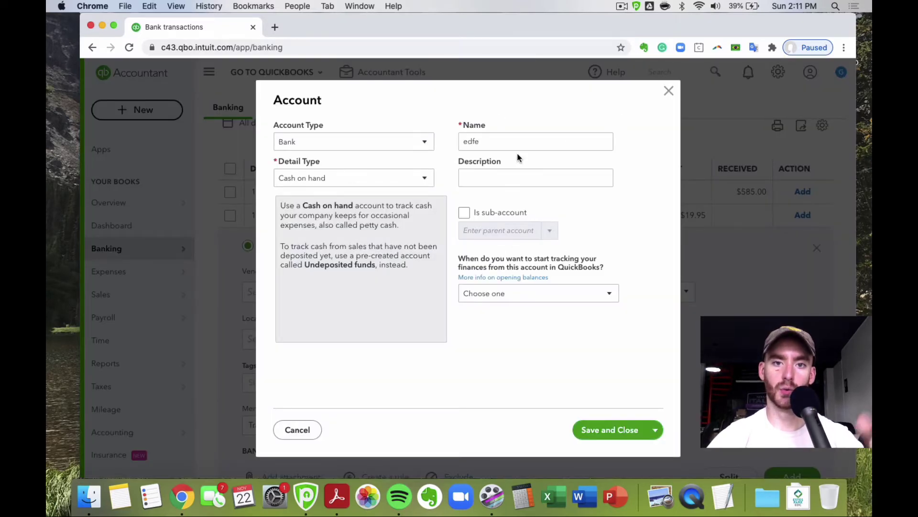
click(668, 90)
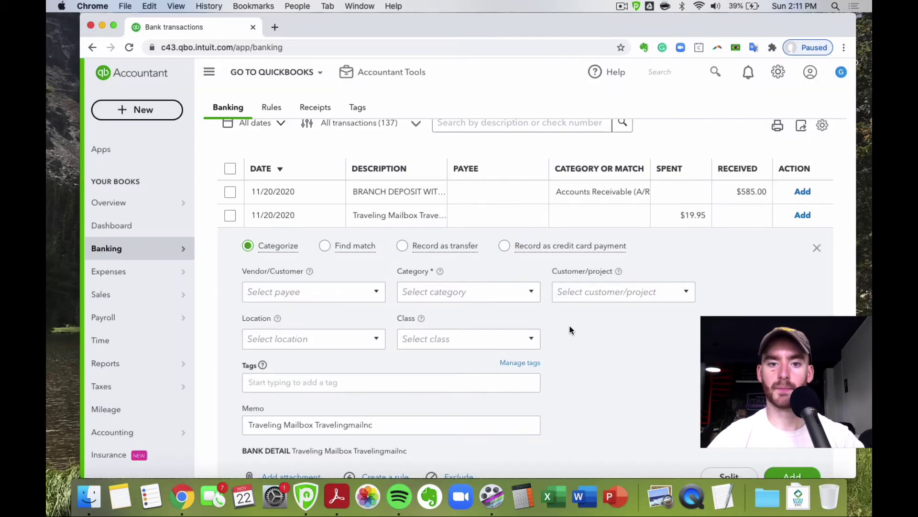
- Look over the remaining fields of the Traveling Mailbox transaction and collapse it without adding it
scroll(570, 328, down, 1)
scroll(570, 329, up, 3)
scroll(571, 329, down, 8)
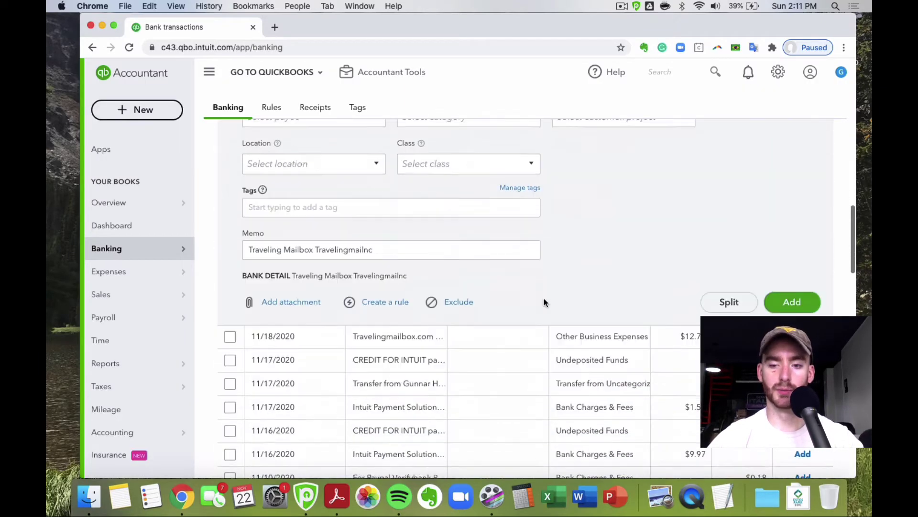
scroll(543, 301, up, 3)
scroll(670, 263, up, 2)
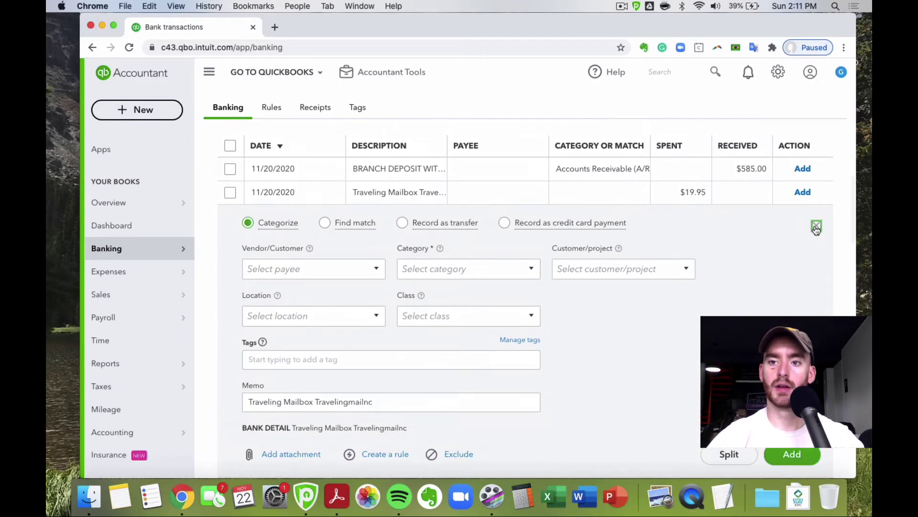
scroll(808, 227, up, 6)
- Review the vendor transaction types that can be created and open a blank Expense form
click(139, 111)
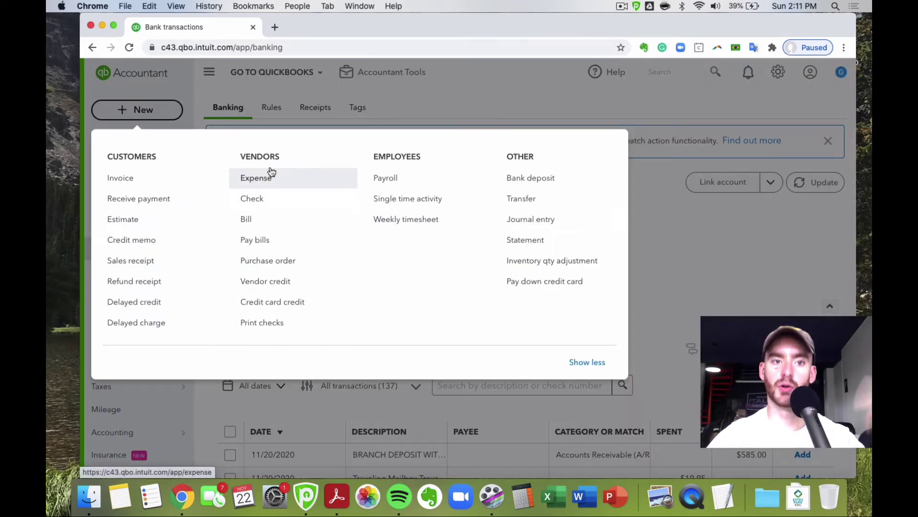
click(587, 221)
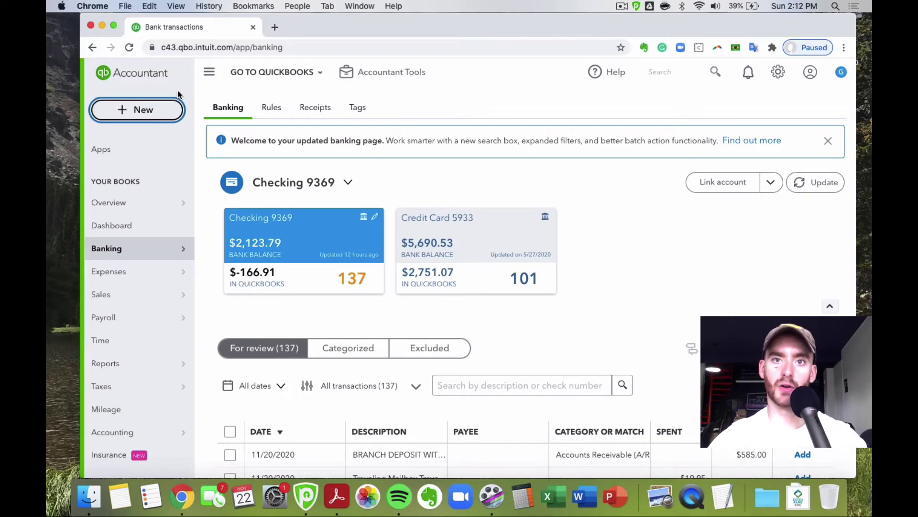
click(141, 109)
drag(288, 166, 407, 225)
click(407, 239)
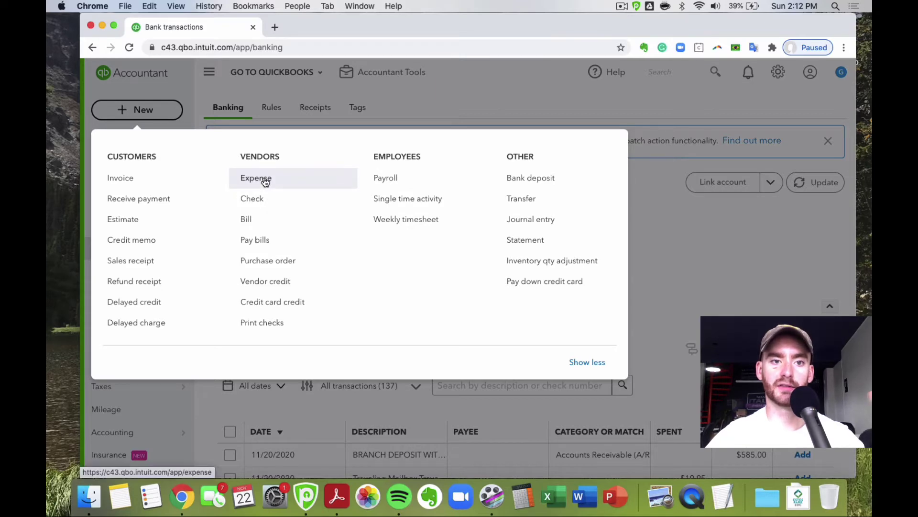
click(265, 179)
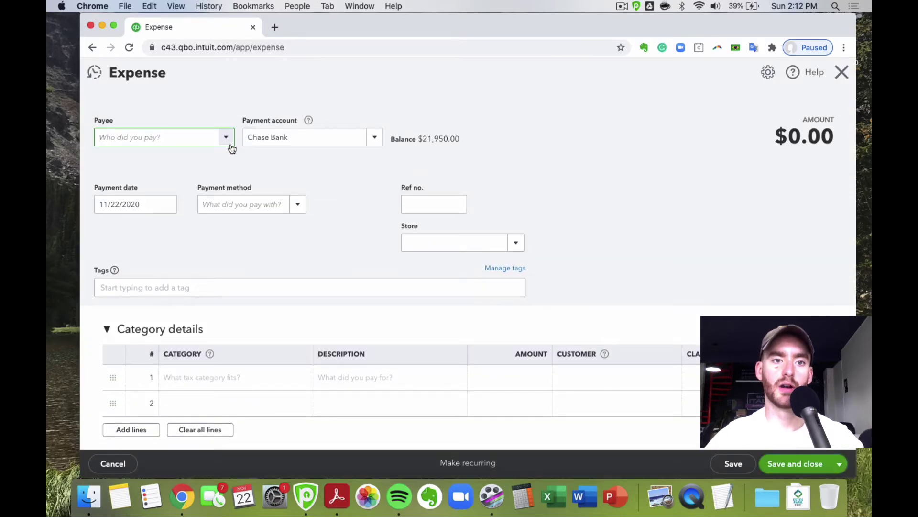
- Browse the vendors and customers in the expense's payee list, open the add-new option, and dismiss it without saving
click(233, 143)
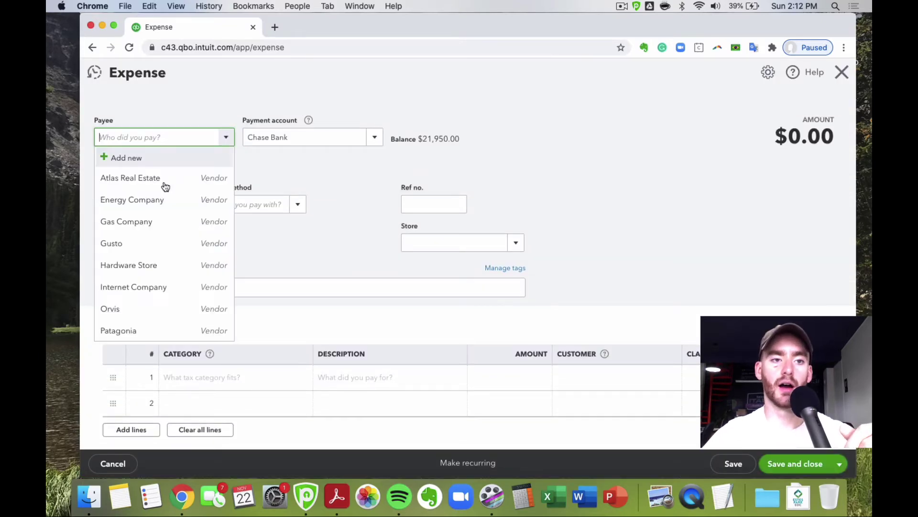
scroll(176, 225, down, 5)
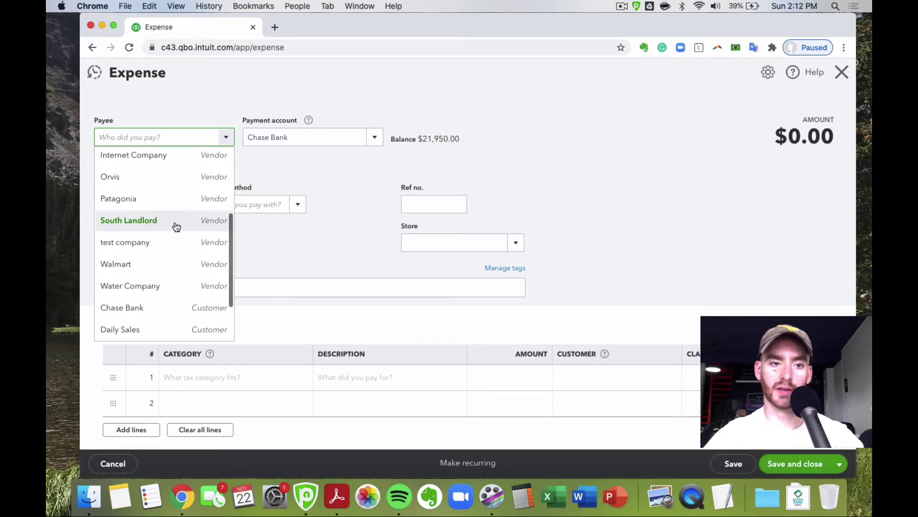
scroll(176, 225, up, 5)
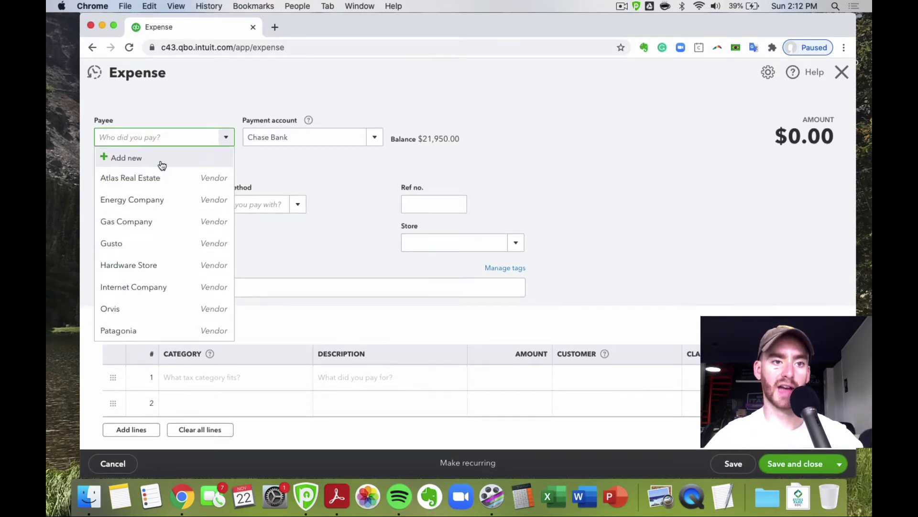
click(162, 159)
click(554, 141)
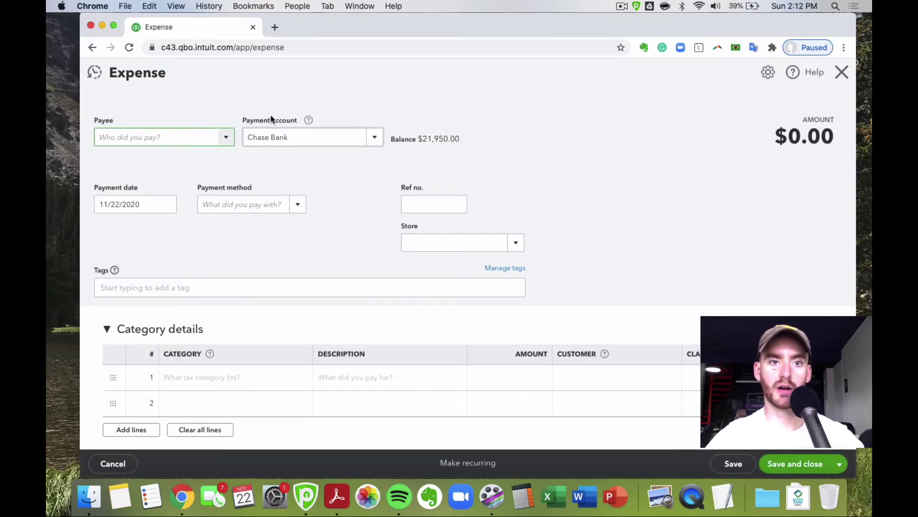
- Look over the payment account and payment date fields of the expense without changing them
click(386, 131)
click(592, 150)
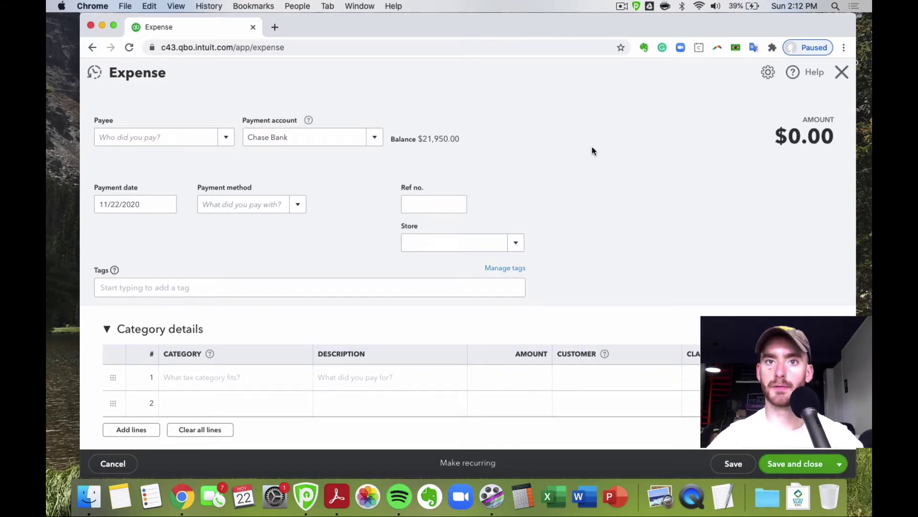
scroll(424, 114, down, 1)
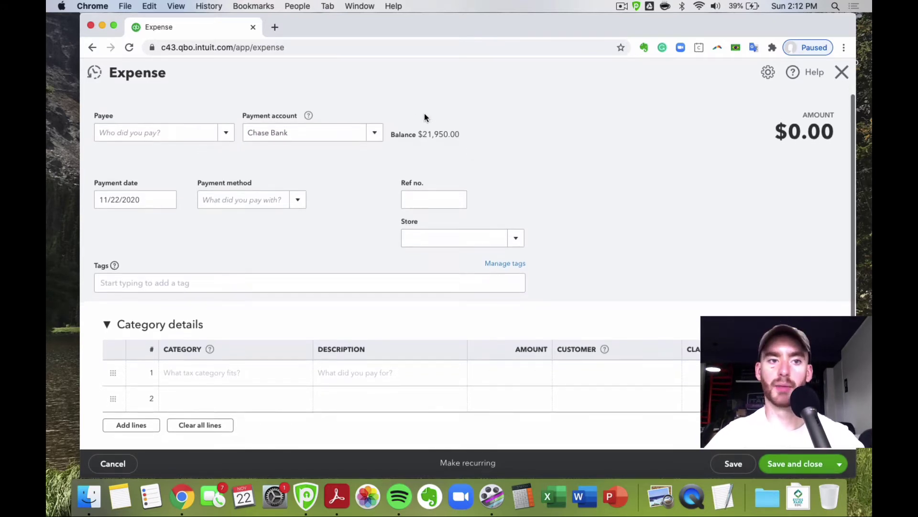
click(168, 201)
click(347, 235)
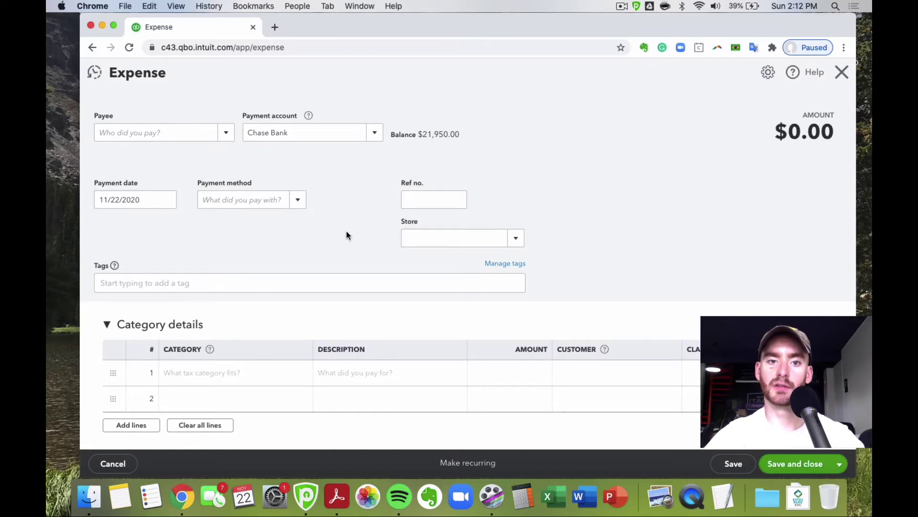
- View the Store choices on the expense and point out the Store field's label without picking a store
scroll(348, 235, down, 2)
click(516, 215)
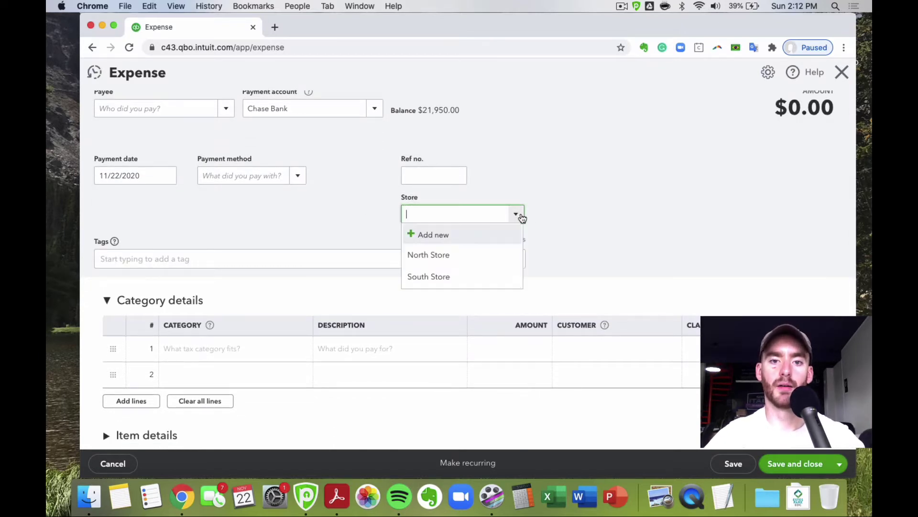
click(689, 174)
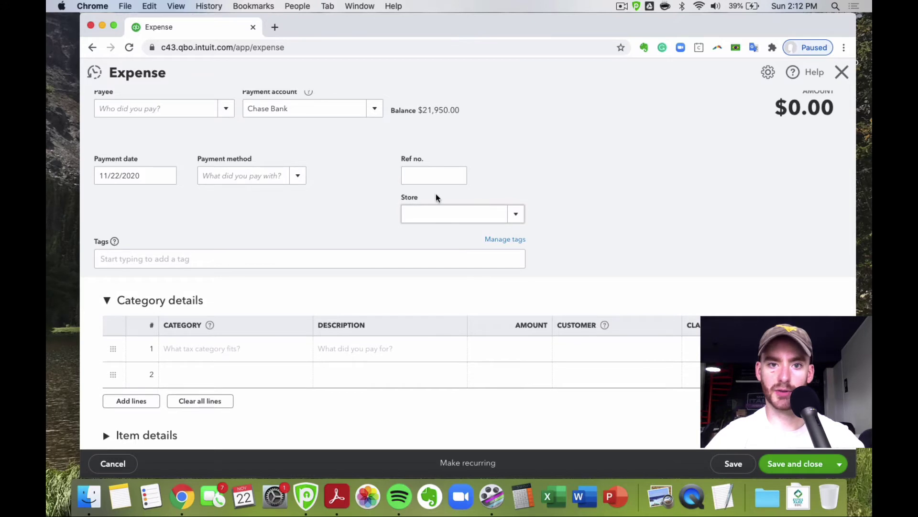
drag(436, 193, 408, 197)
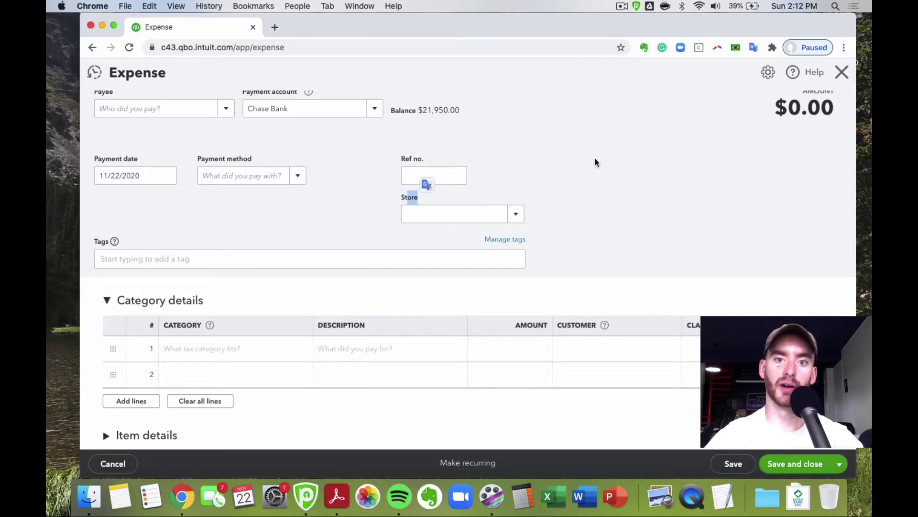
click(595, 159)
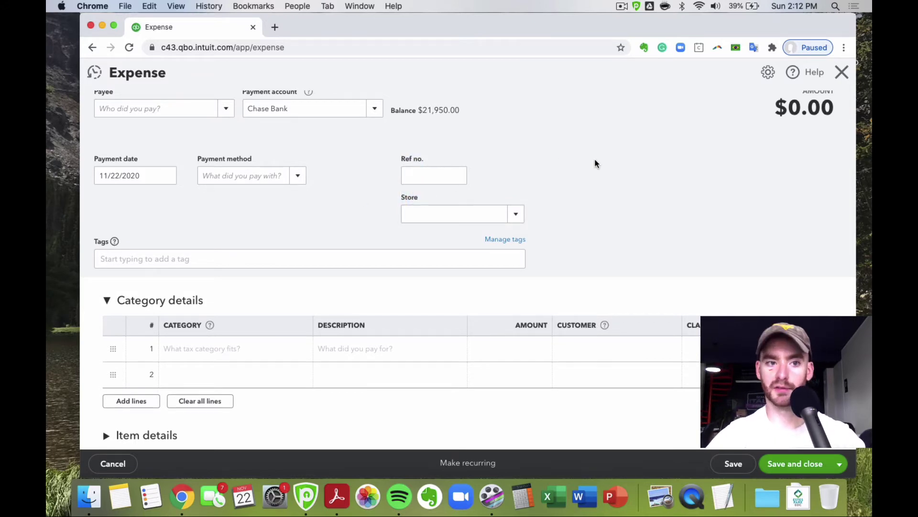
scroll(559, 170, down, 1)
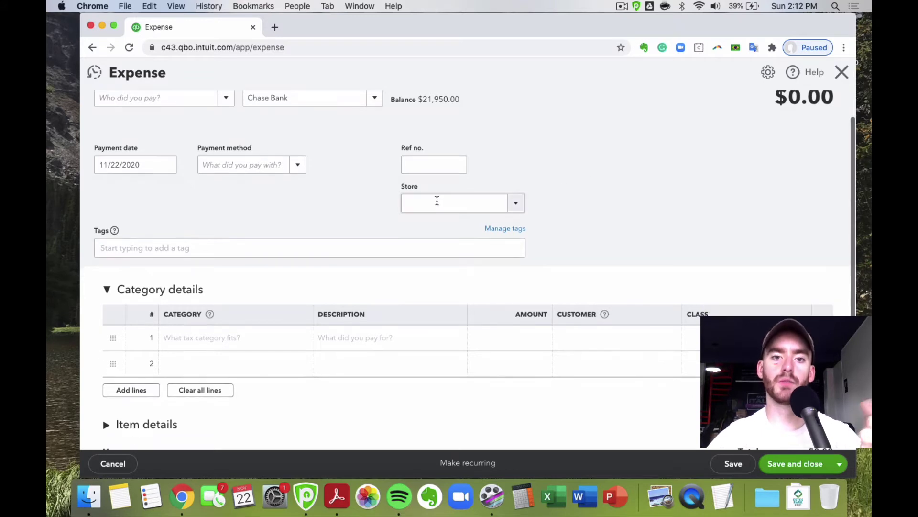
- Browse the expense categories and assign Job Supplies to the first category line of the expense
scroll(521, 194, down, 5)
click(235, 188)
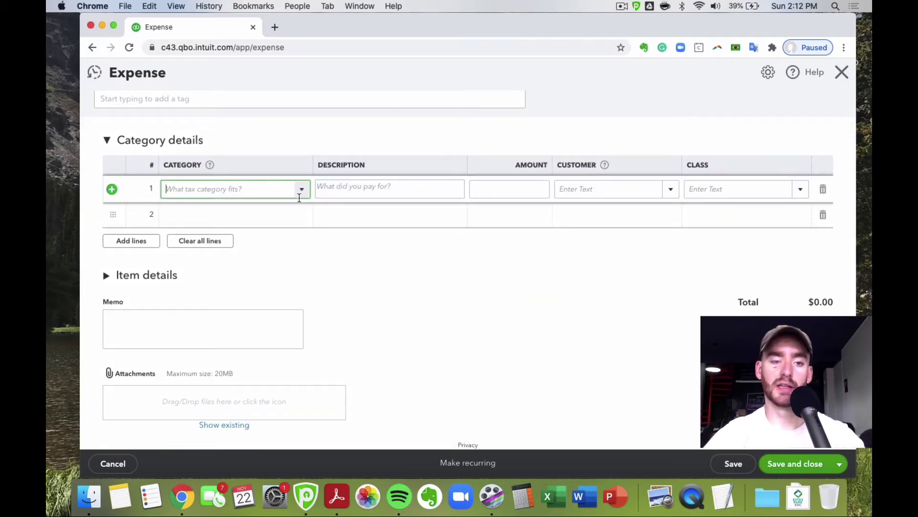
click(301, 190)
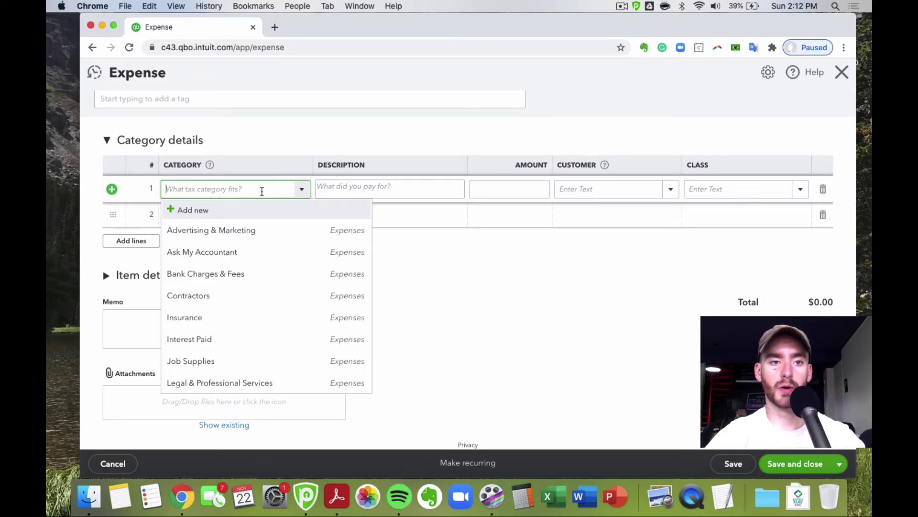
scroll(260, 268, down, 3)
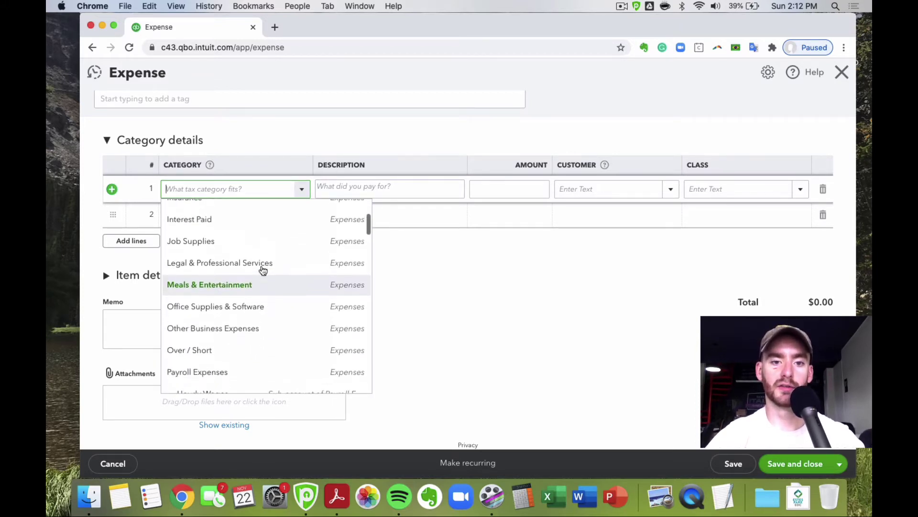
scroll(263, 271, up, 1)
click(268, 256)
- Enter "nuts & bolts" as the description of the first expense line
click(371, 188)
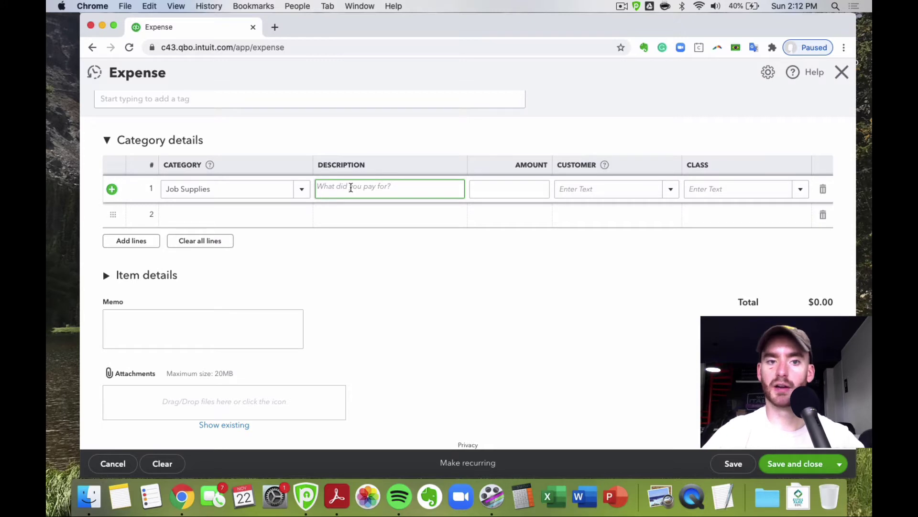
text(nuts)
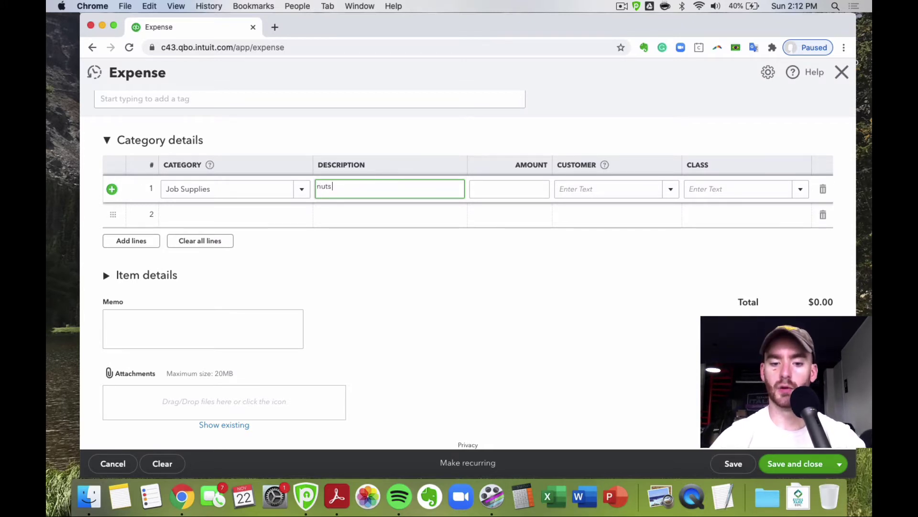
text( & bolts)
click(386, 204)
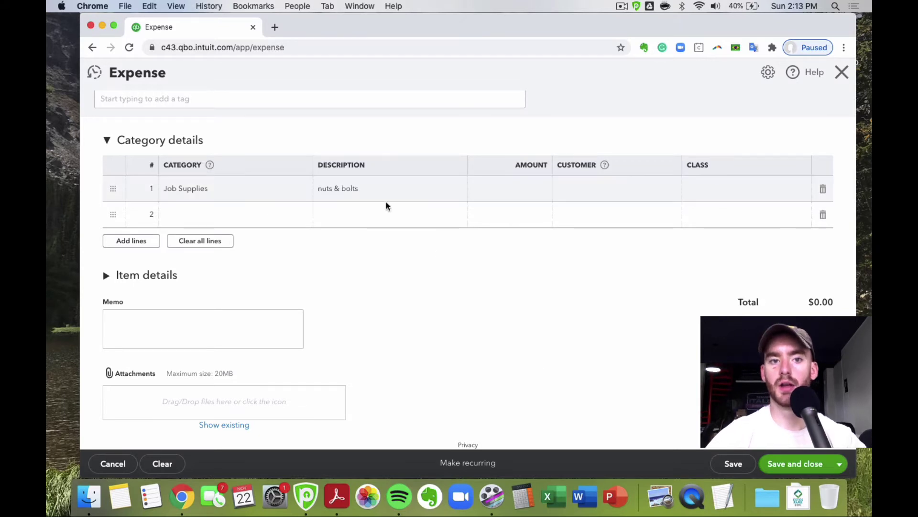
click(381, 191)
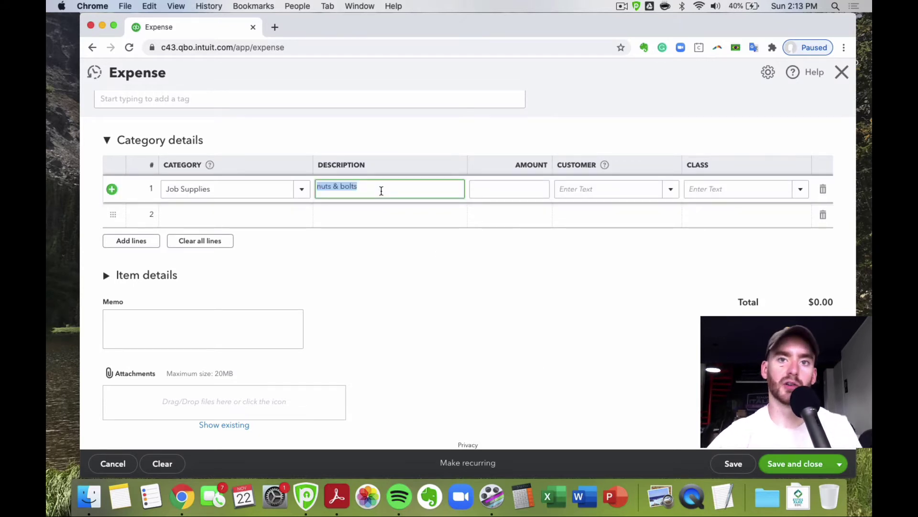
click(361, 189)
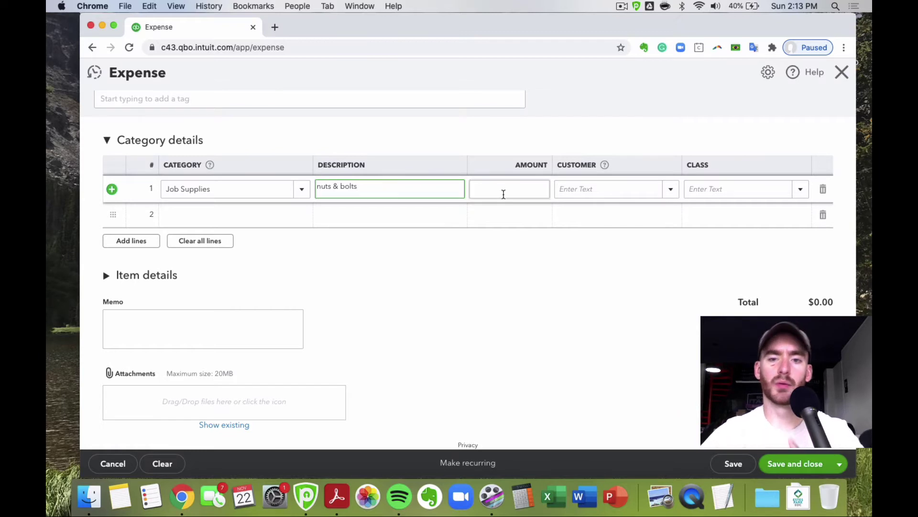
- Enter an amount of 50 on the first expense line and keep the category details expanded
click(482, 182)
text(50)
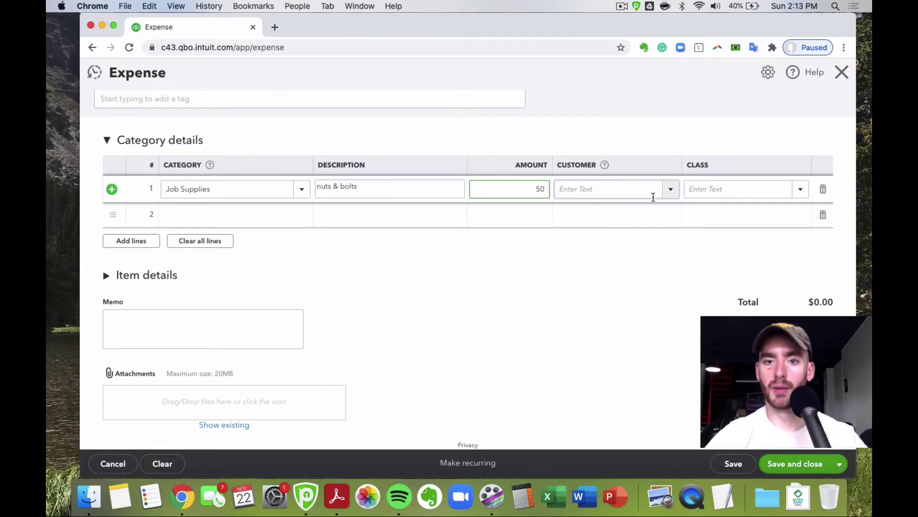
click(629, 135)
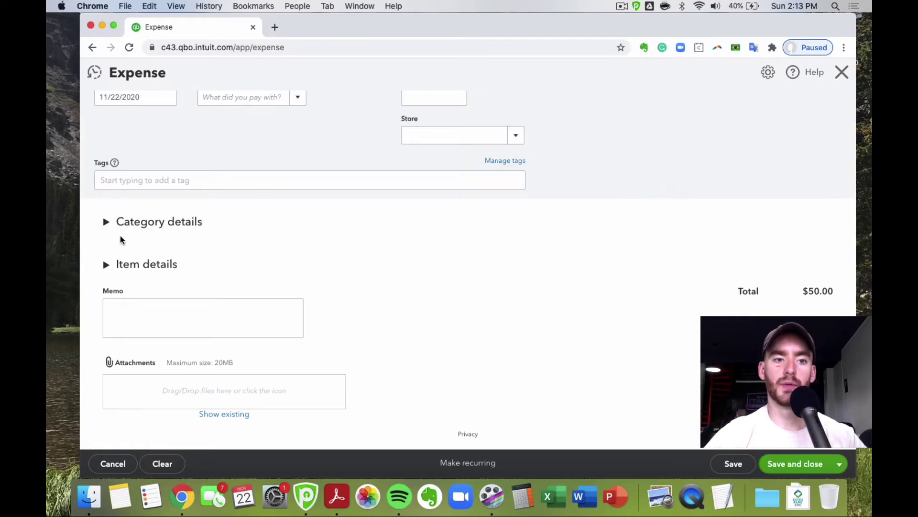
click(120, 225)
scroll(590, 271, down, 2)
- Examine the Customer and Class fields on the first expense line without filling them in
mouse_move(614, 206)
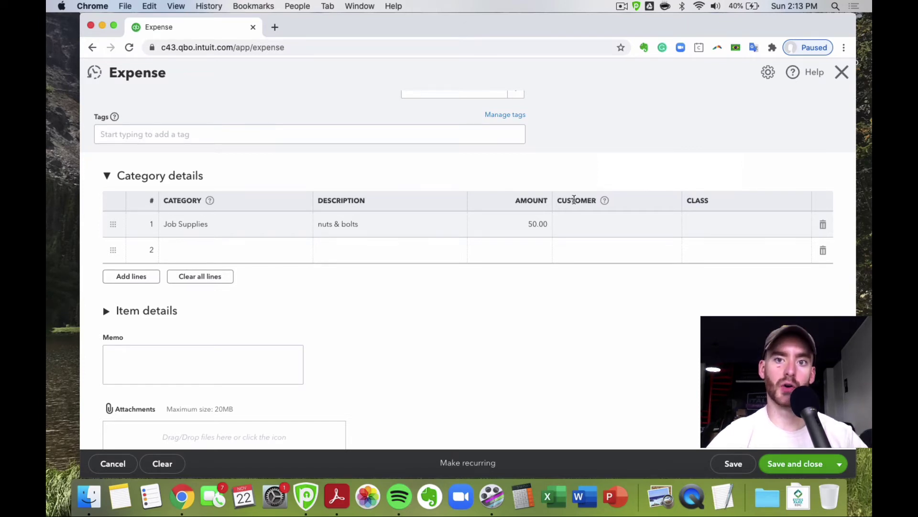
scroll(647, 202, down, 1)
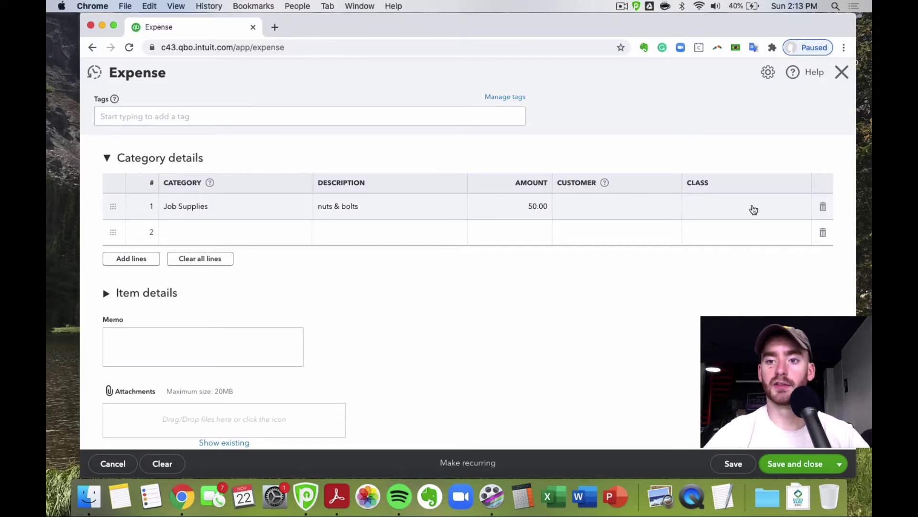
click(754, 210)
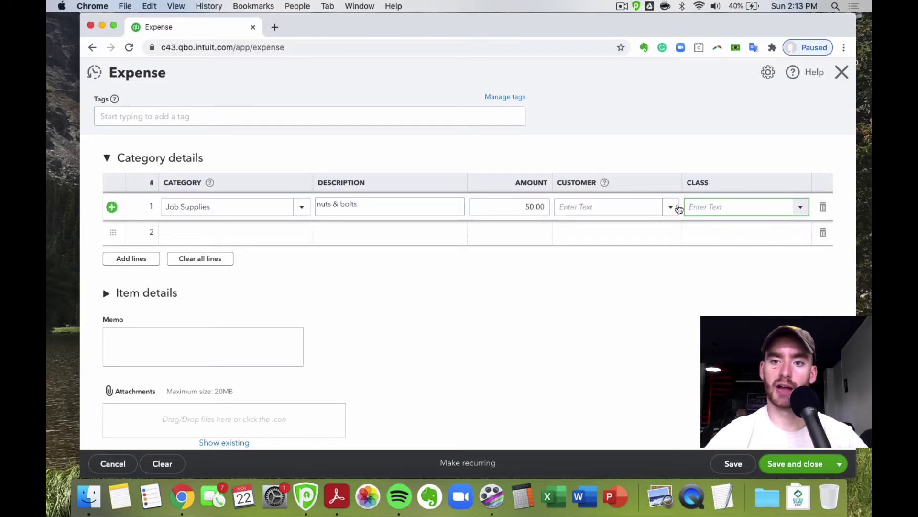
click(675, 208)
click(673, 206)
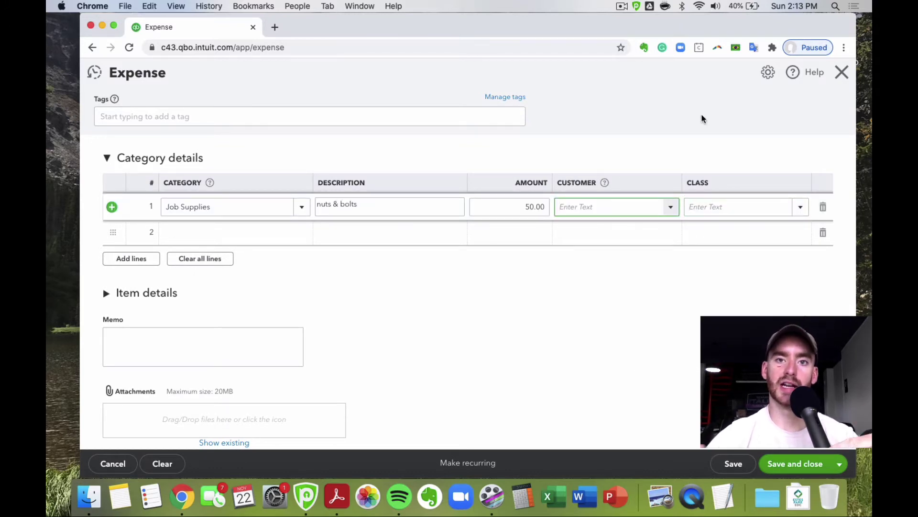
click(561, 347)
scroll(561, 348, down, 1)
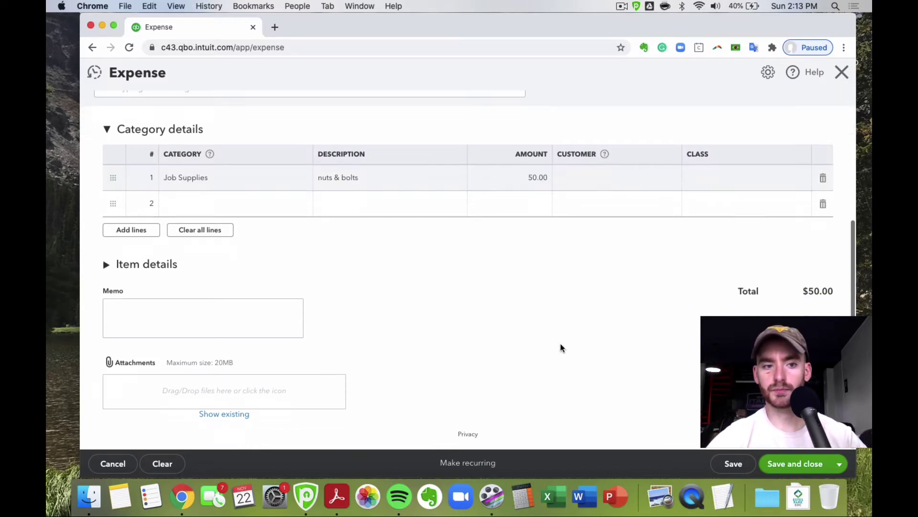
- Look over the memo field and the rest of the filled-in expense form without adding a memo
click(202, 330)
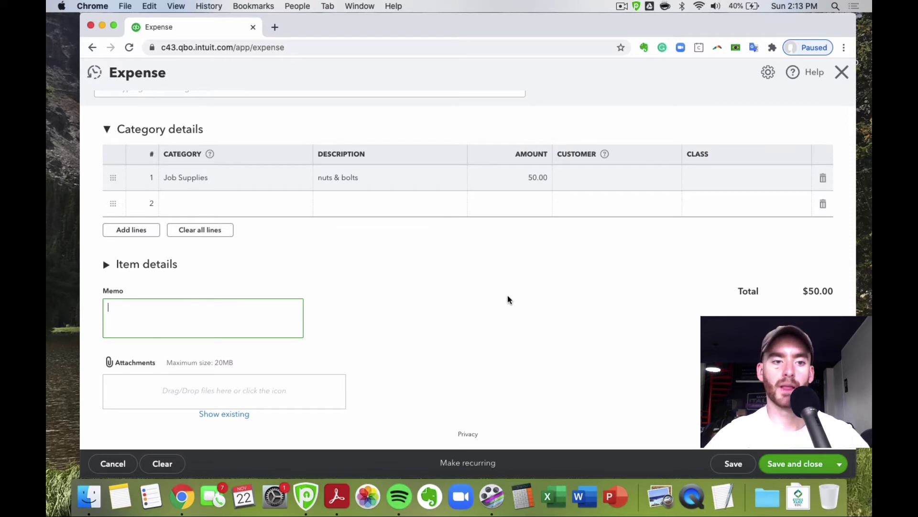
scroll(508, 297, up, 5)
scroll(508, 299, down, 5)
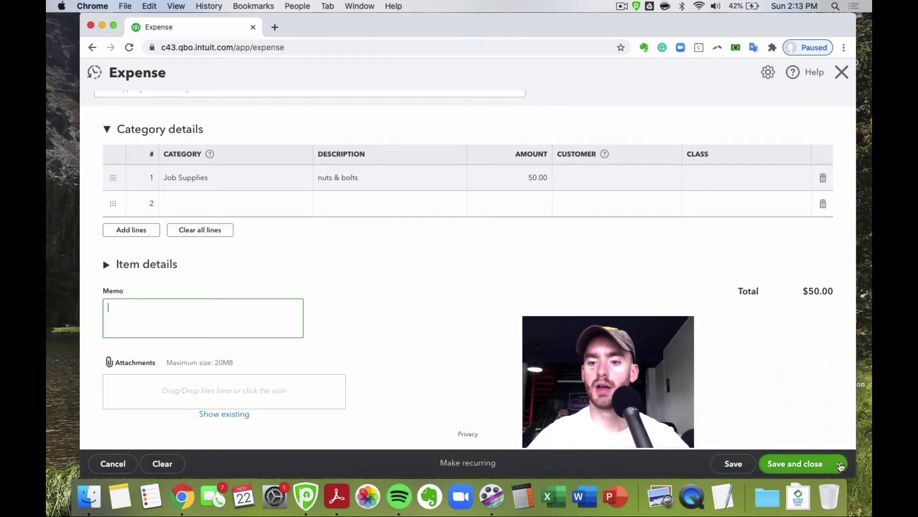
- Save the expense with the save-and-new option and close the new blank Expense form
click(840, 463)
click(755, 428)
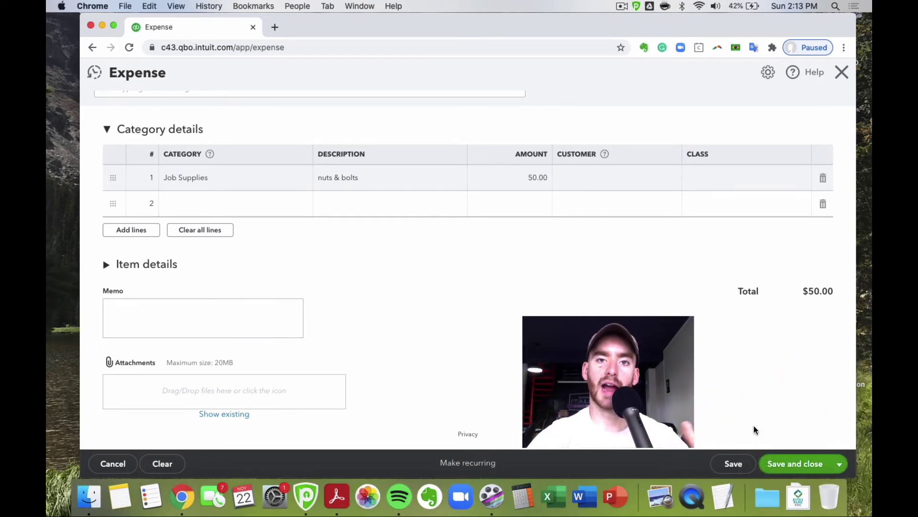
click(840, 464)
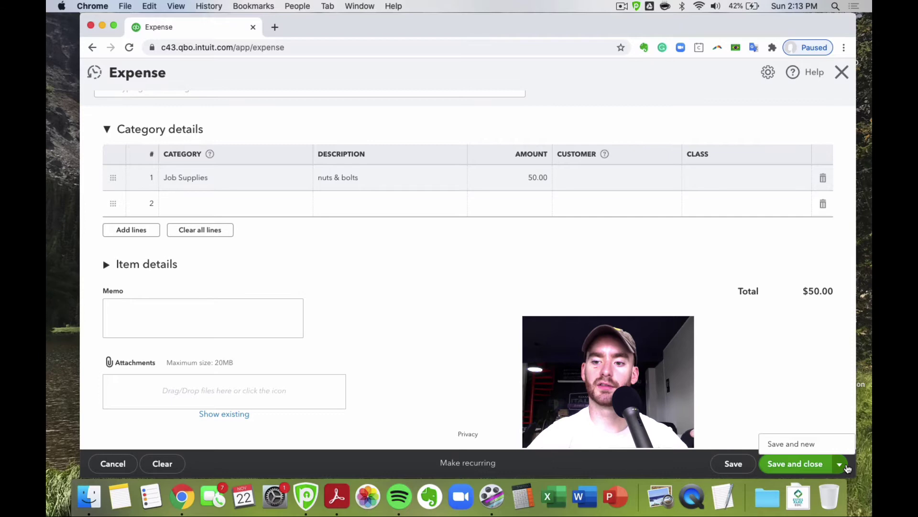
click(807, 445)
click(531, 297)
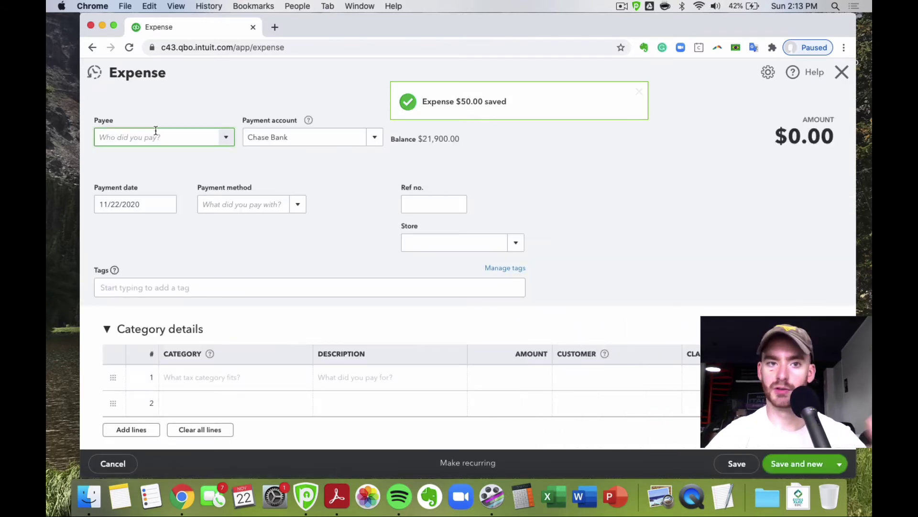
click(842, 72)
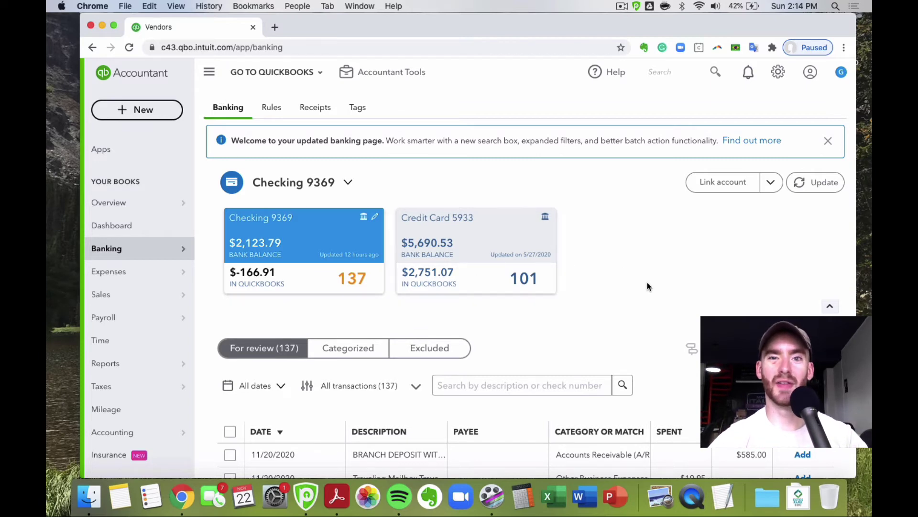
- Look over the payee and category columns of the checking account's bank transactions awaiting review
scroll(646, 282, down, 2)
scroll(621, 268, down, 6)
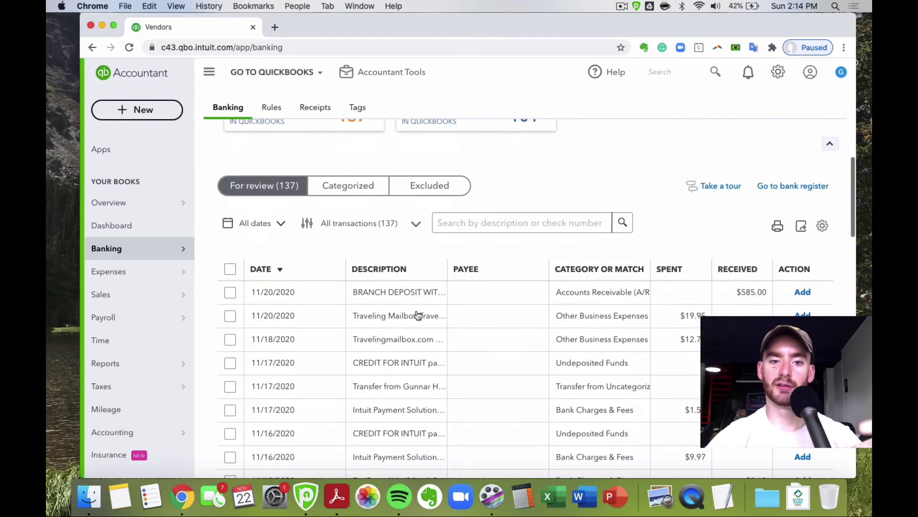
scroll(423, 274, down, 2)
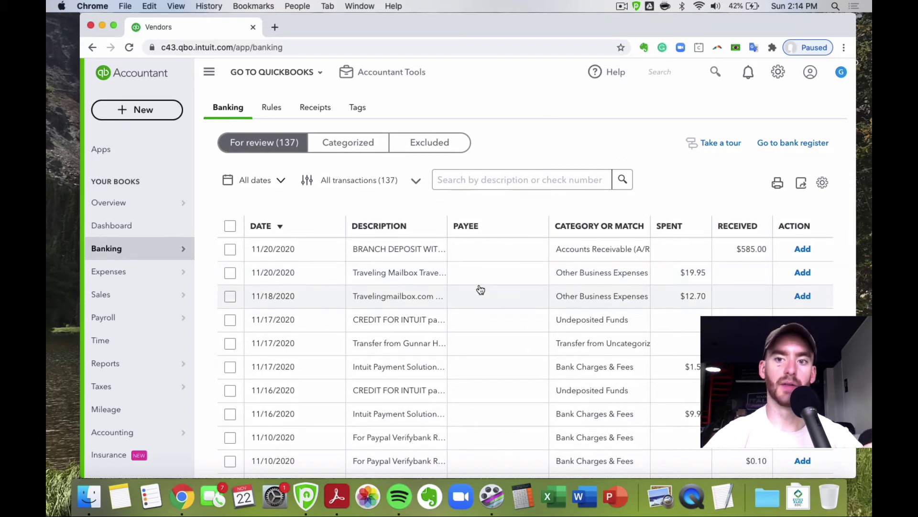
scroll(478, 277, up, 10)
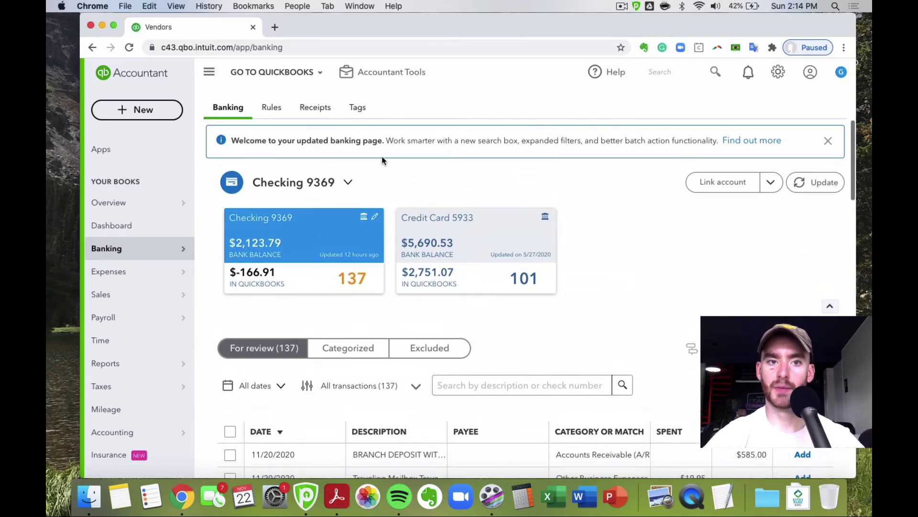
click(138, 111)
click(263, 220)
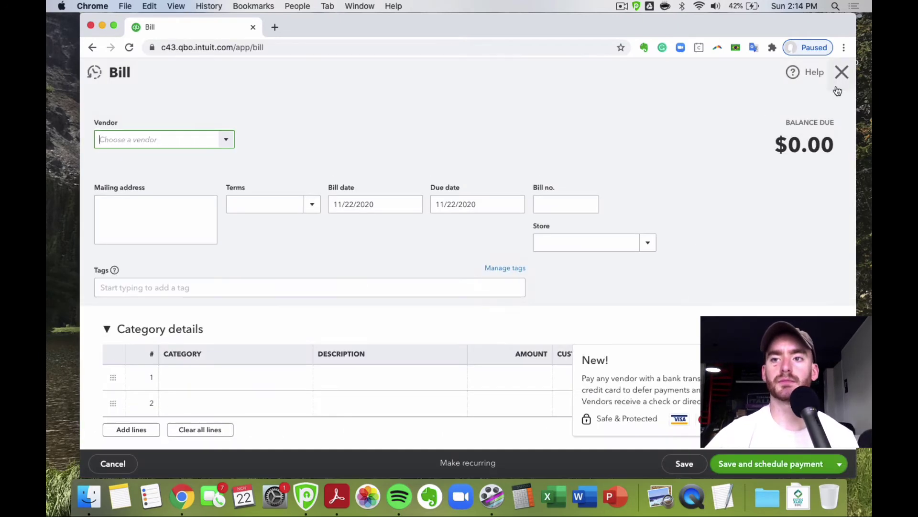
click(840, 87)
- Review the vendor and customer transaction types that can be created and open a blank Bill form
click(149, 112)
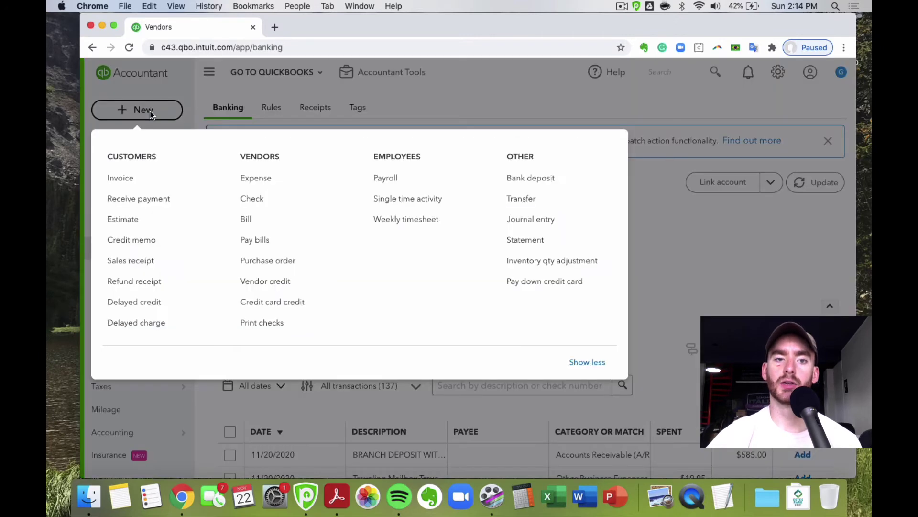
drag(250, 154, 274, 152)
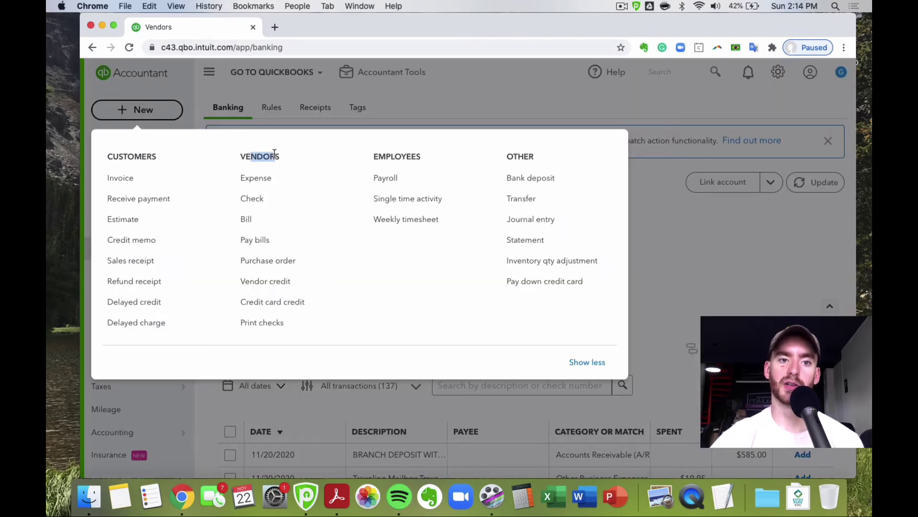
click(275, 153)
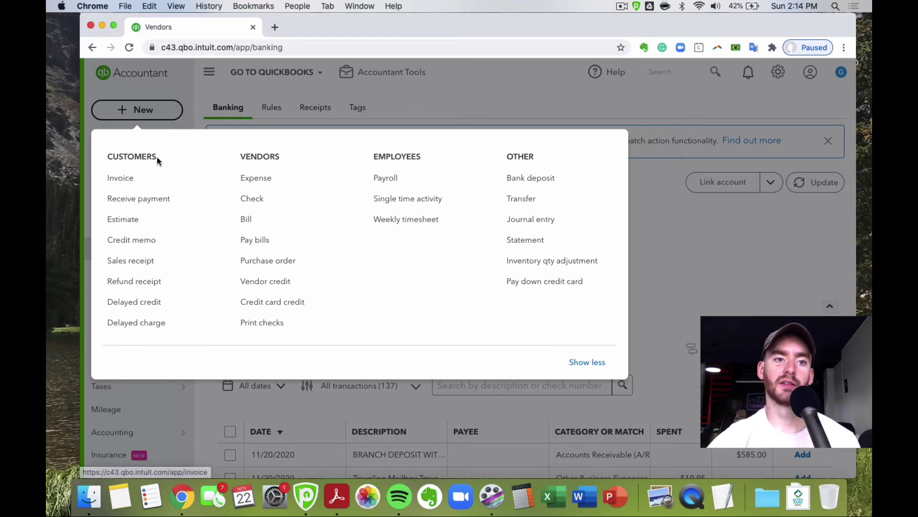
drag(156, 156, 125, 157)
click(125, 158)
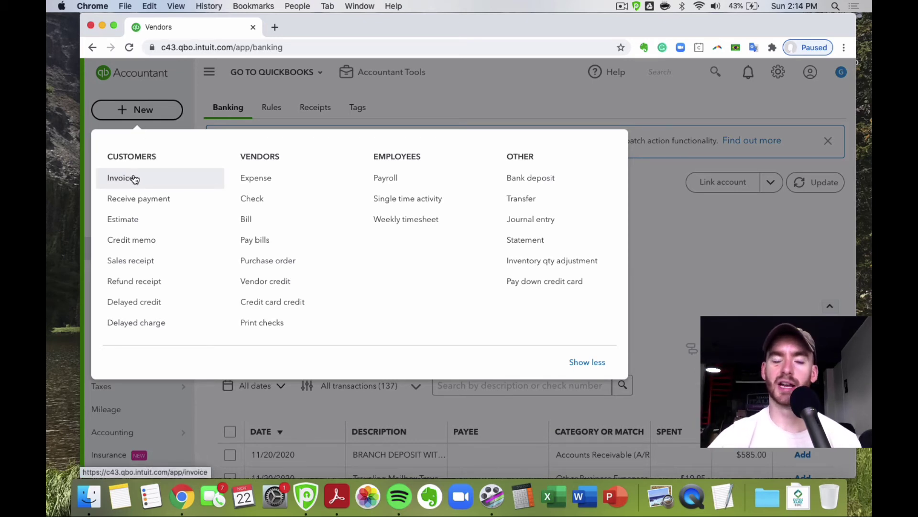
click(294, 221)
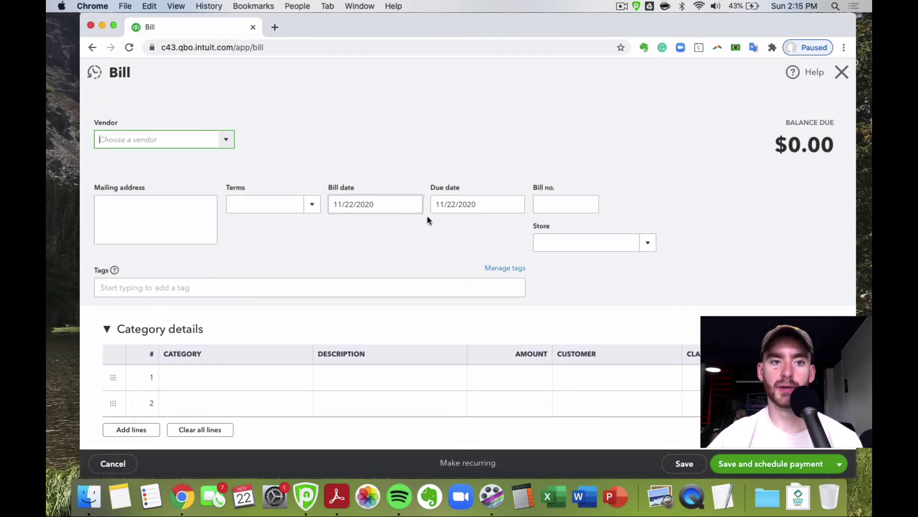
- Try the Due on receipt term on the bill, view the available terms, and clear the Terms field
click(311, 205)
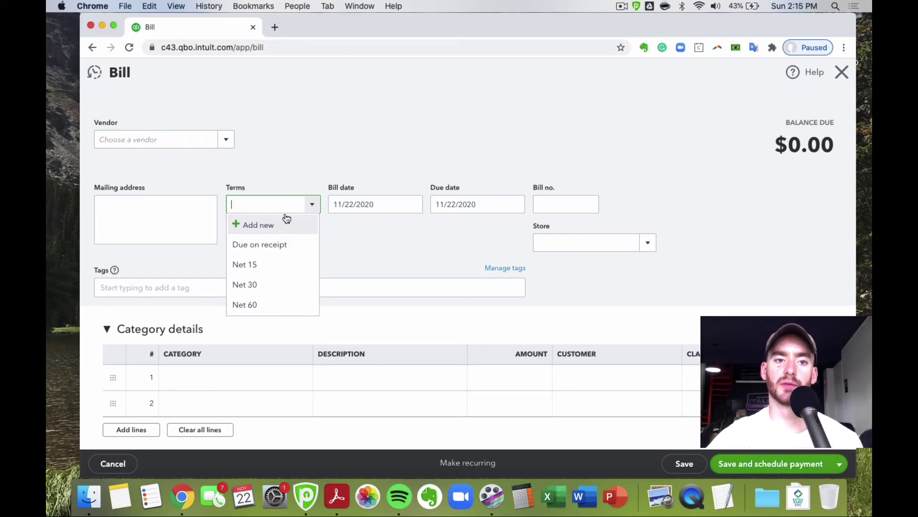
click(277, 247)
click(313, 210)
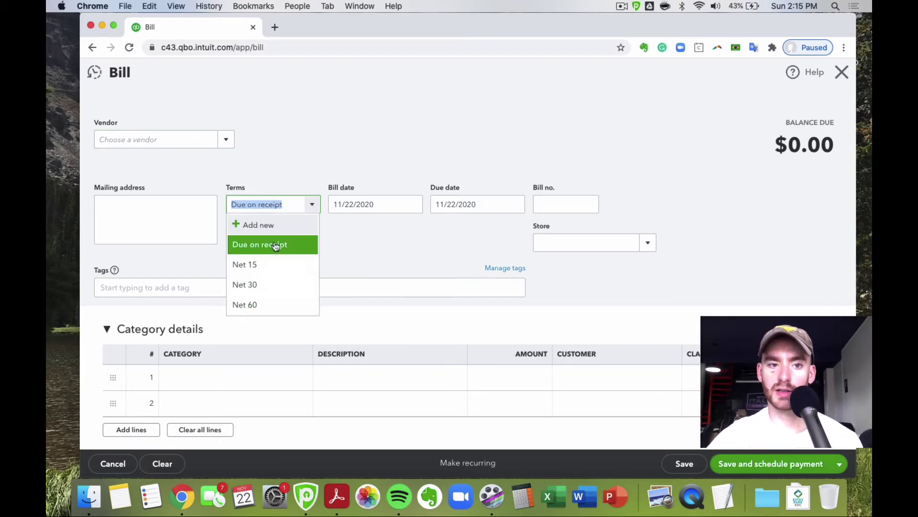
key(BackSpace)
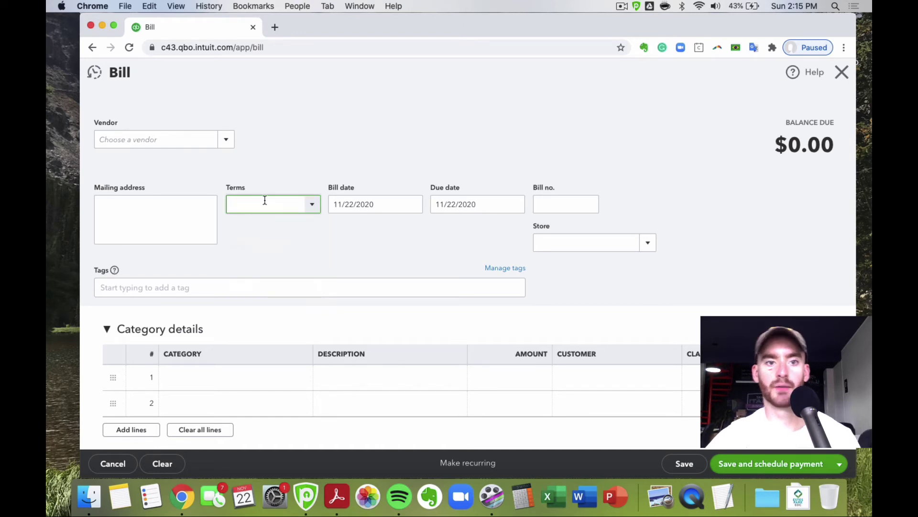
- Try adding a new payment term named 45 from the bill's Terms field, and discard it without saving
click(314, 206)
click(265, 227)
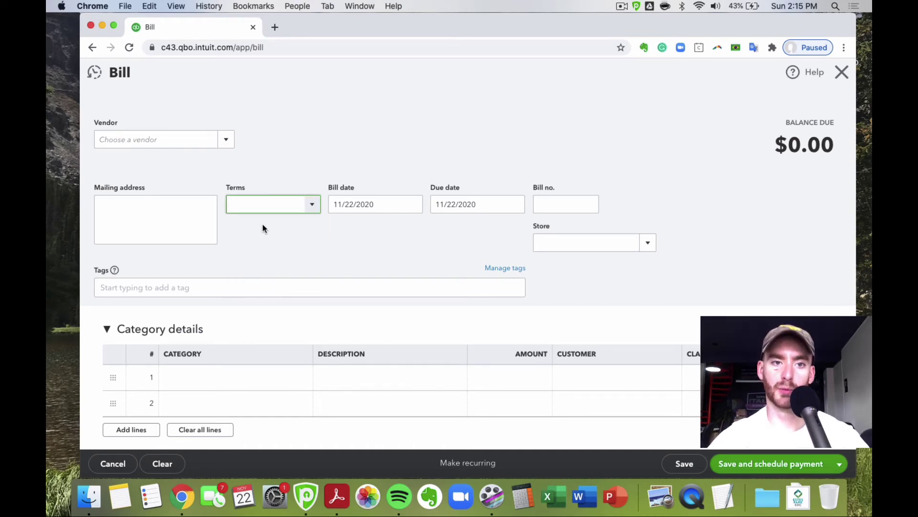
text(45)
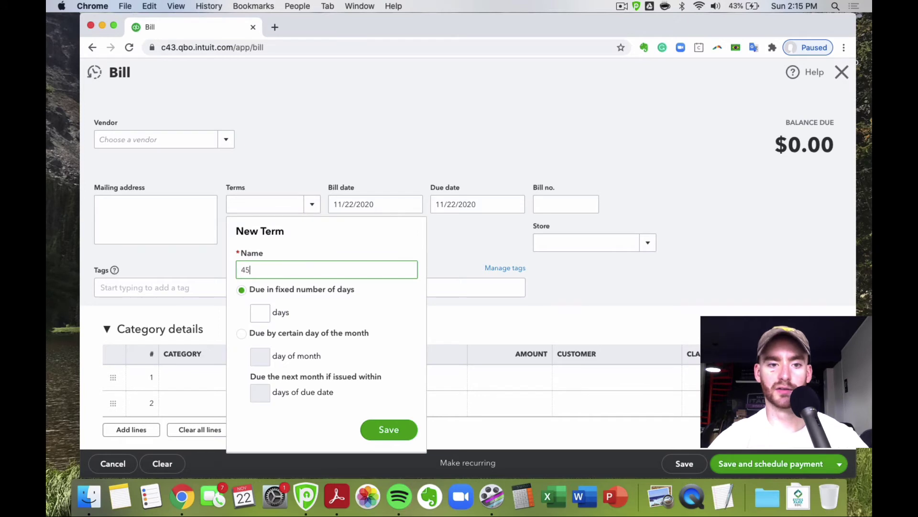
click(264, 313)
click(467, 263)
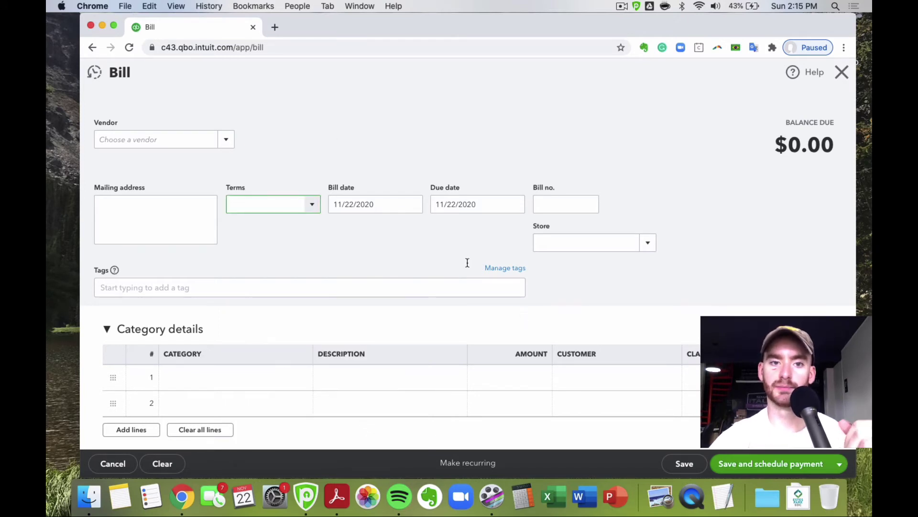
- Look at the Bill date and Due date fields of the bill, including the Bill date calendar
click(412, 206)
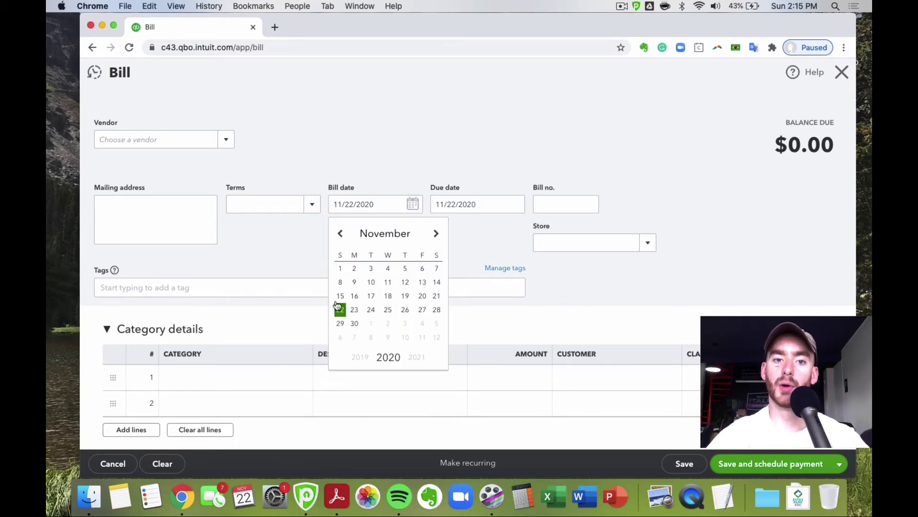
click(375, 220)
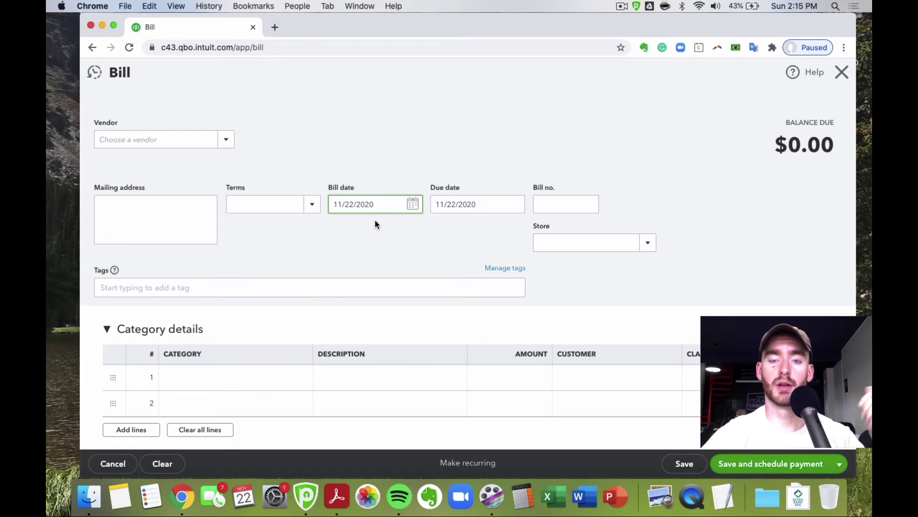
click(515, 204)
click(518, 138)
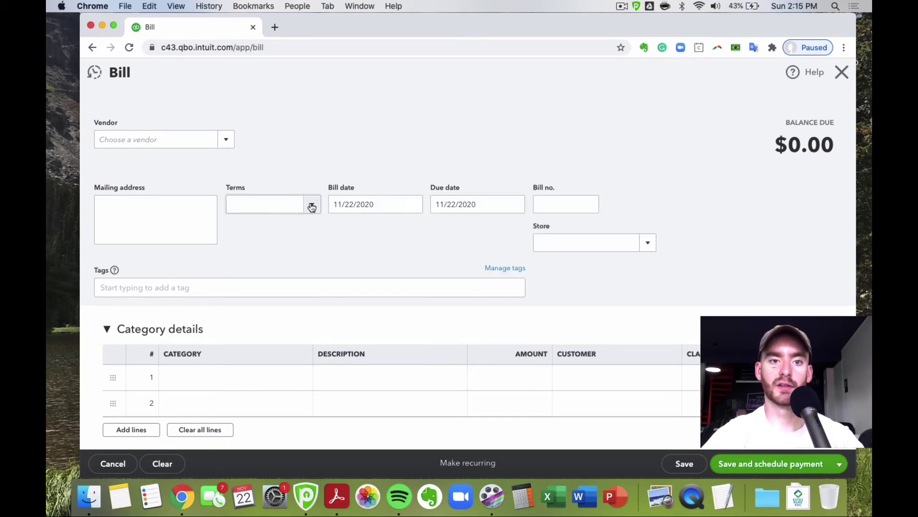
- Set the bill's terms to Net 30 and its bill date to 11/22/2020
click(312, 205)
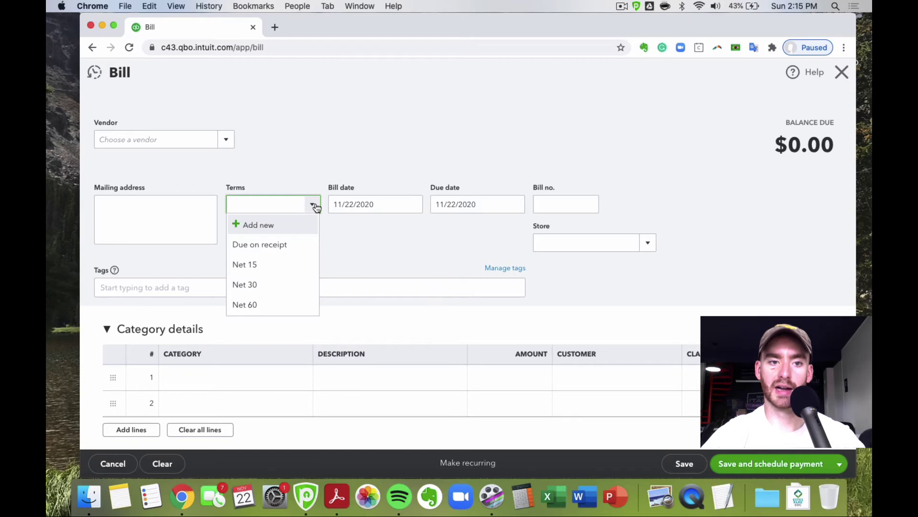
click(263, 285)
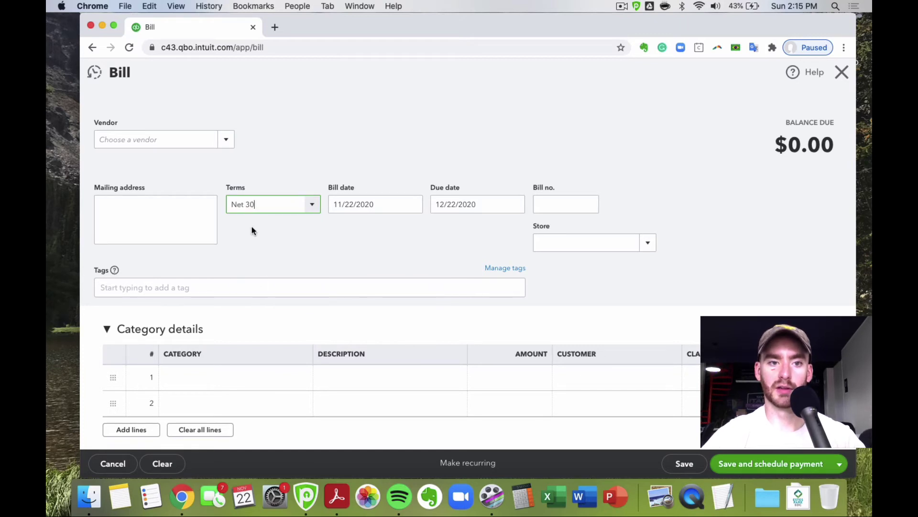
click(413, 203)
click(342, 311)
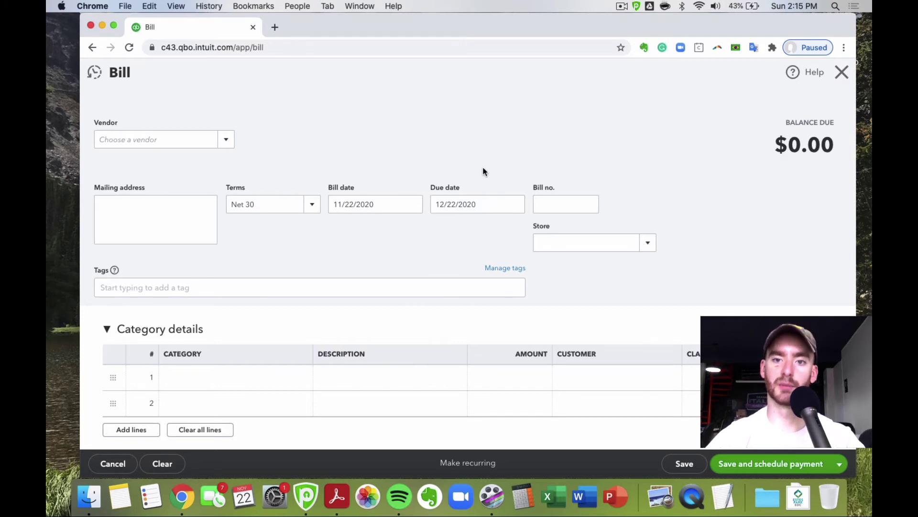
- Enter 12234 as the bill number
click(560, 203)
text(12234)
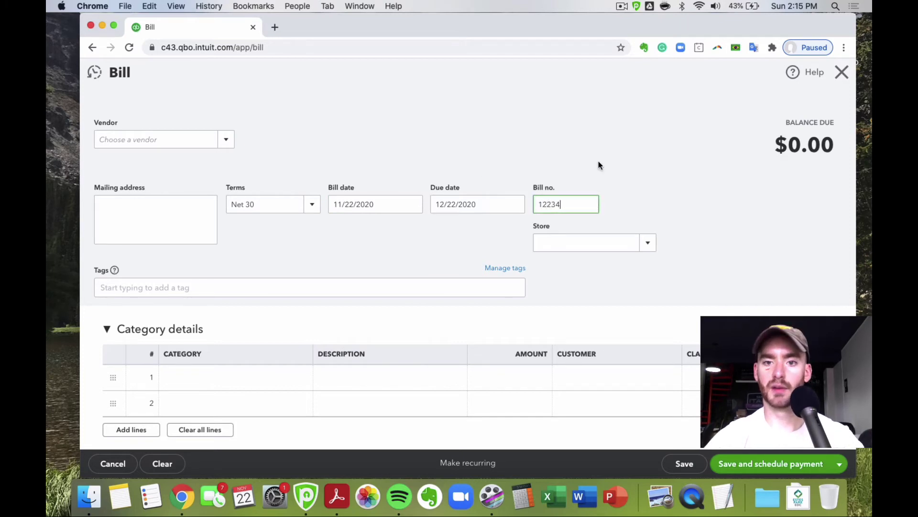
key(Tab)
click(686, 195)
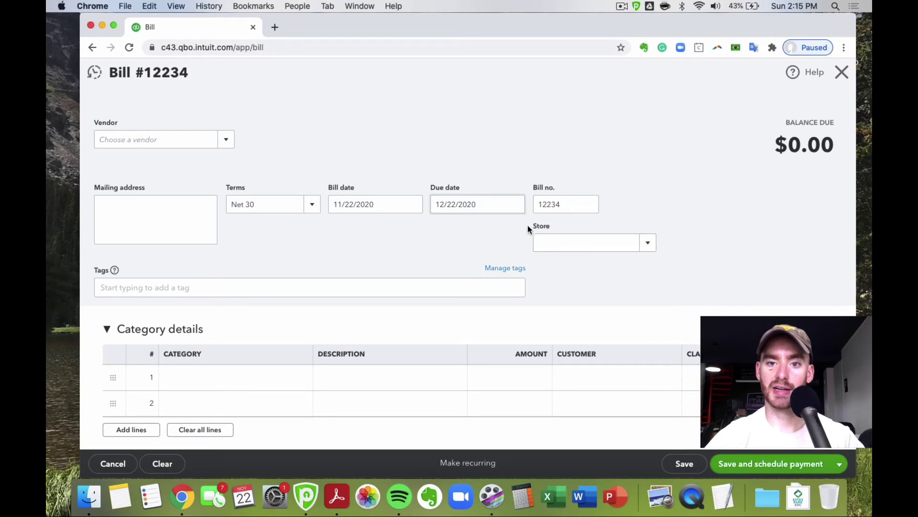
- Browse the expense categories available for the first line of the bill's category details, leaving the category empty
scroll(490, 215, down, 5)
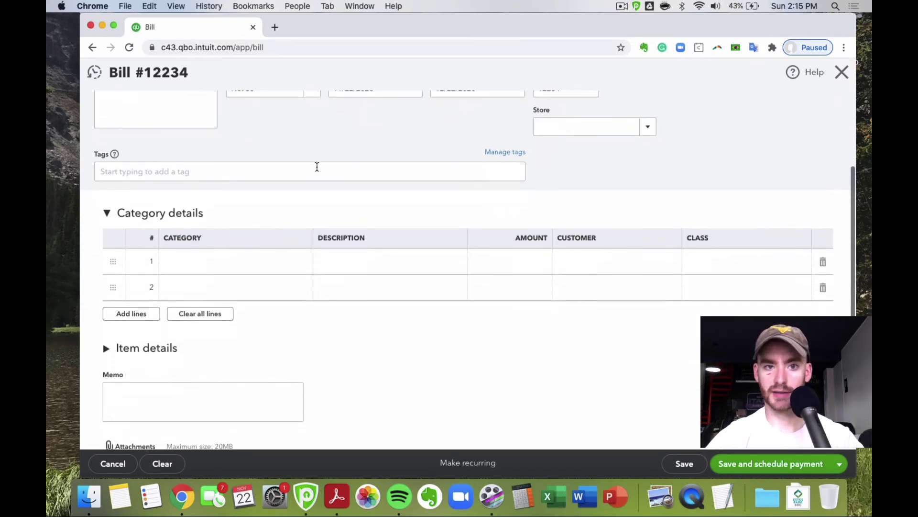
scroll(316, 166, down, 1)
click(231, 240)
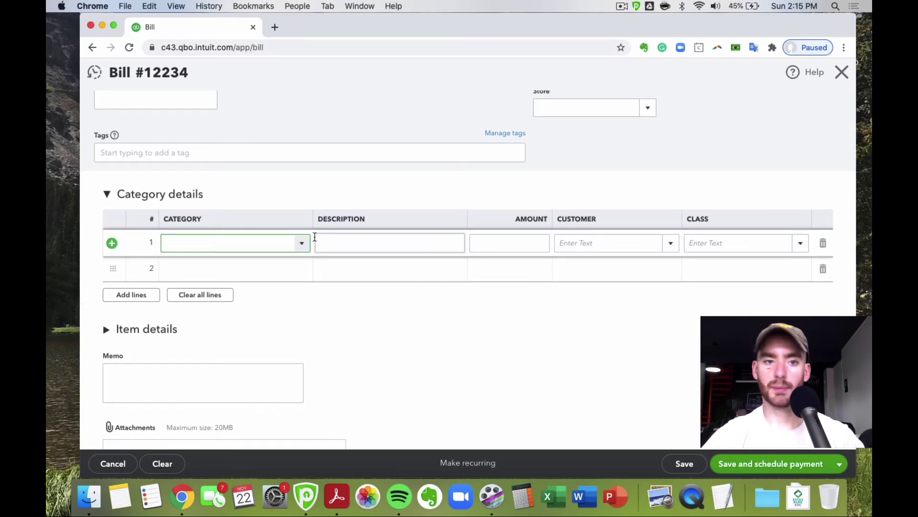
click(302, 243)
scroll(261, 339, down, 2)
scroll(261, 339, down, 4)
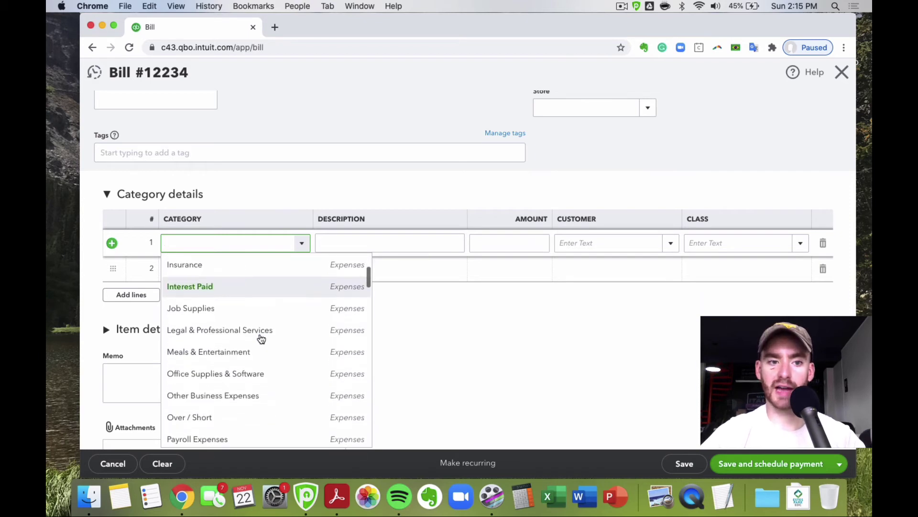
click(394, 196)
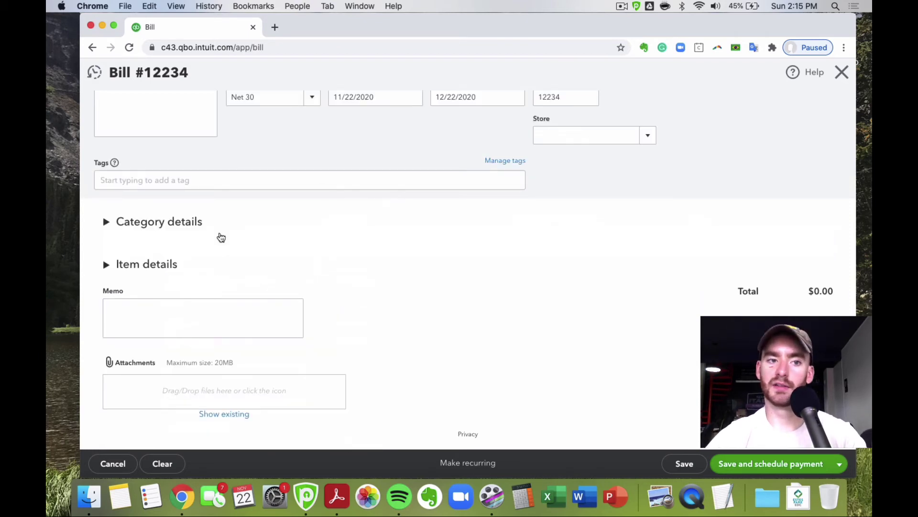
click(165, 224)
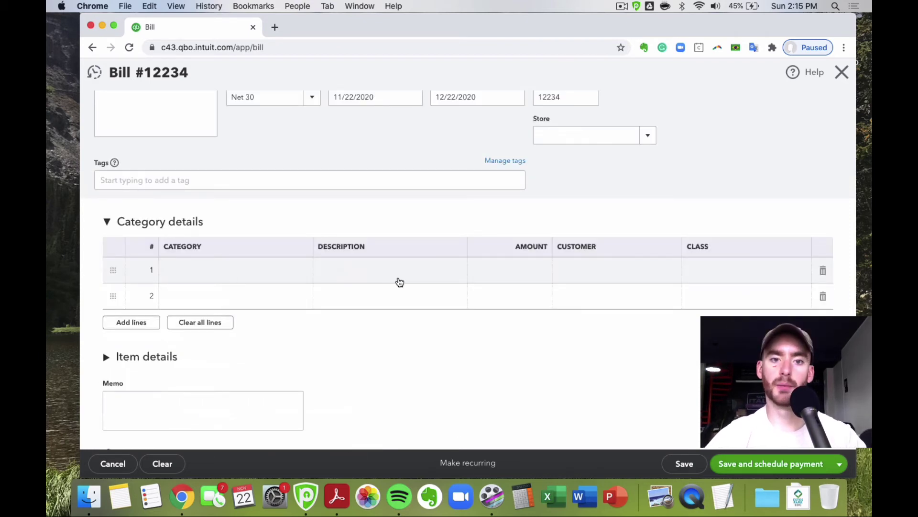
- Look over the bill line's description and amount fields and the memo and attachments areas, and close the bill without saving
click(367, 270)
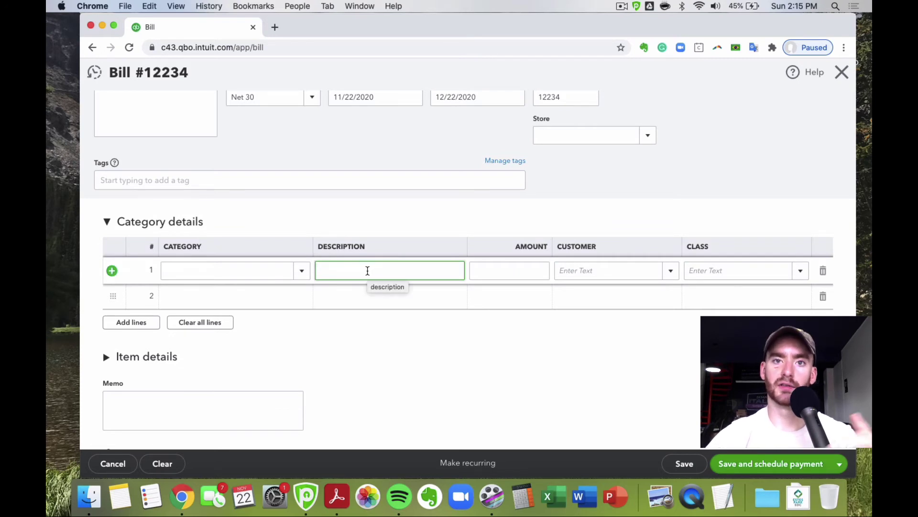
click(500, 275)
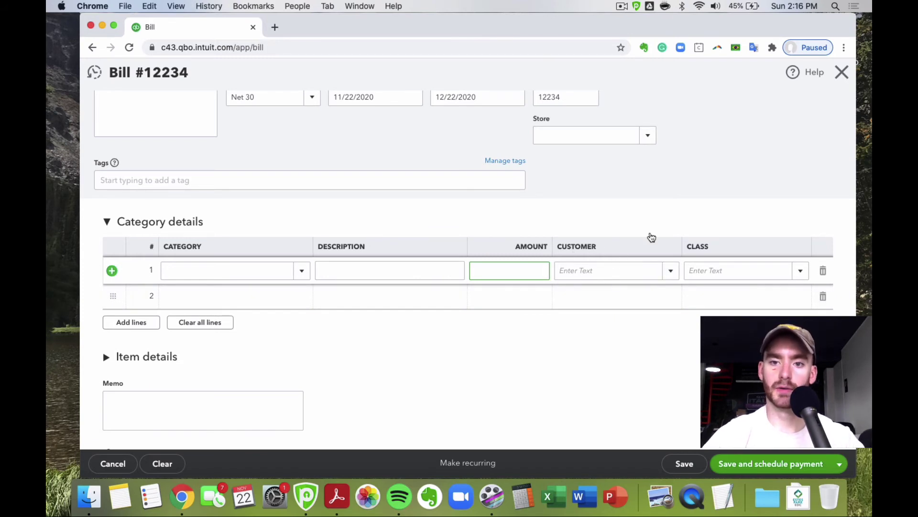
scroll(665, 205, down, 3)
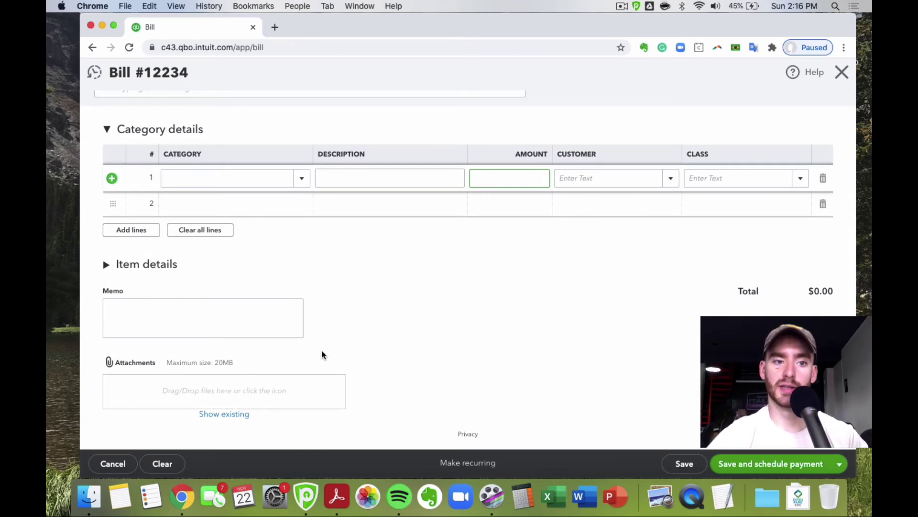
scroll(504, 358, up, 1)
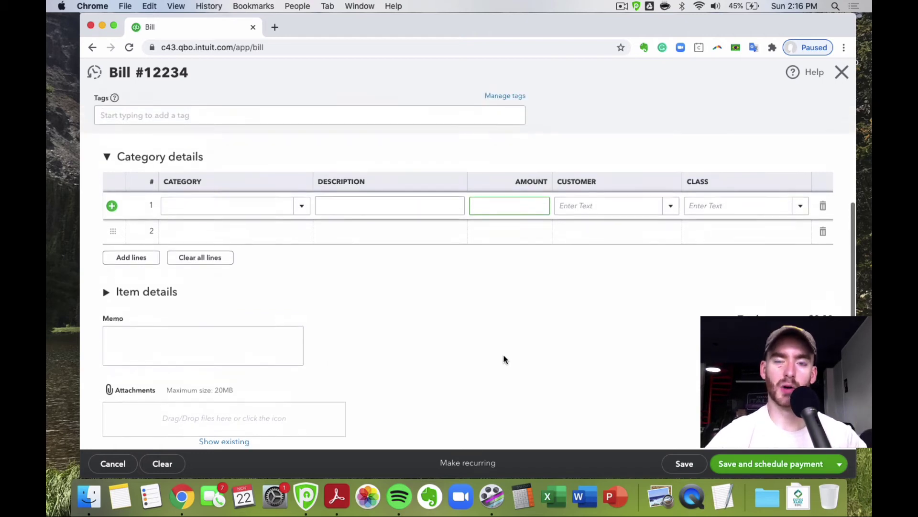
scroll(504, 358, down, 1)
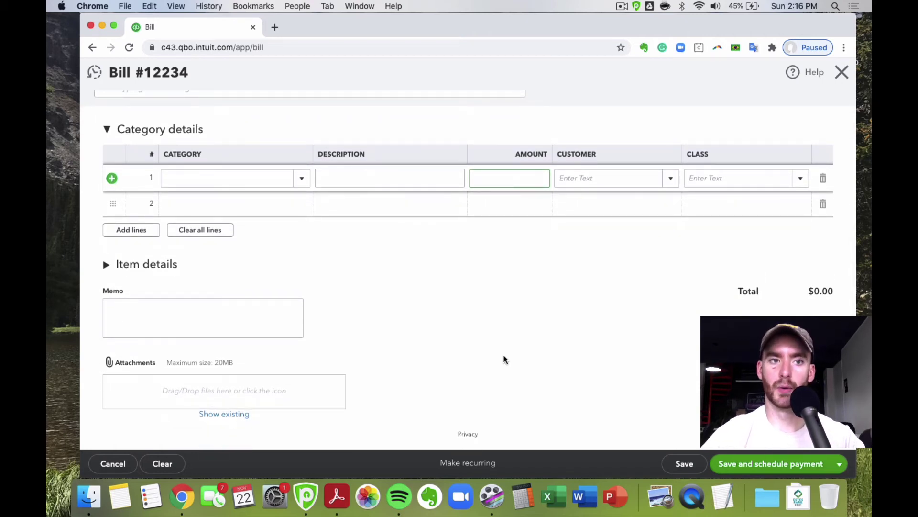
scroll(495, 316, up, 5)
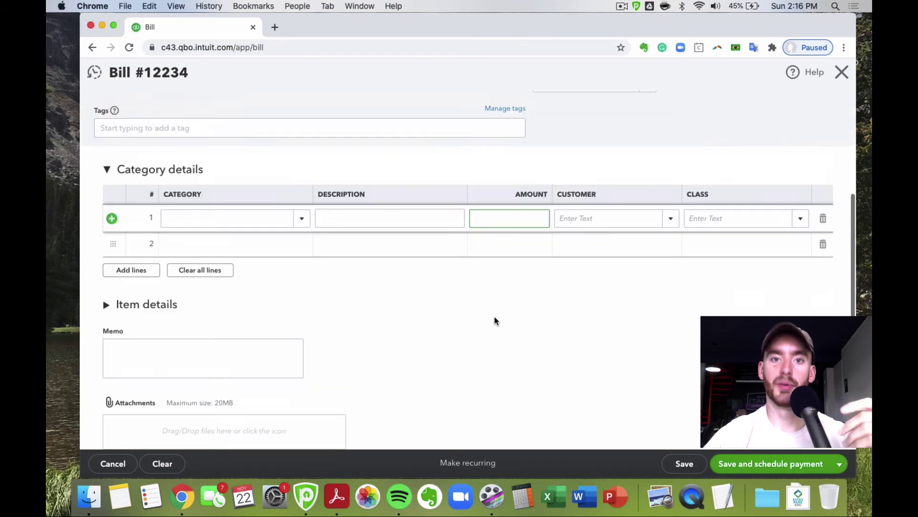
click(850, 75)
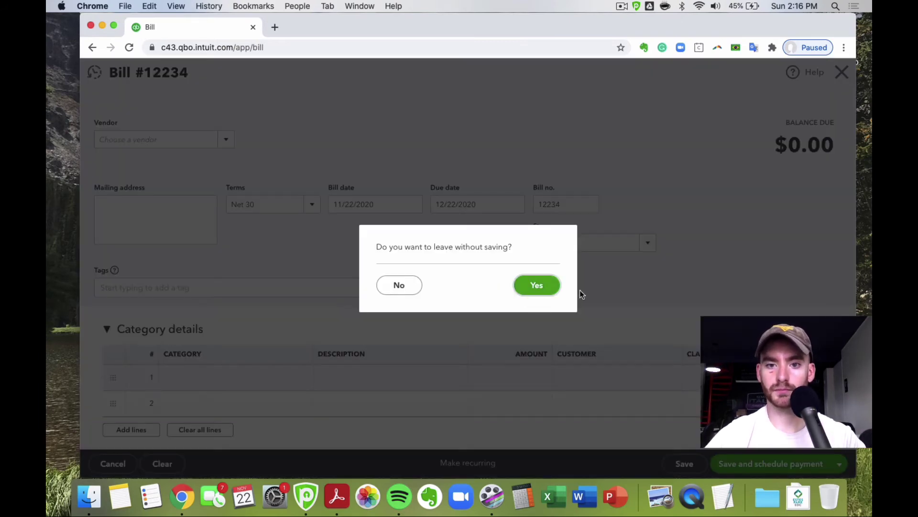
click(537, 285)
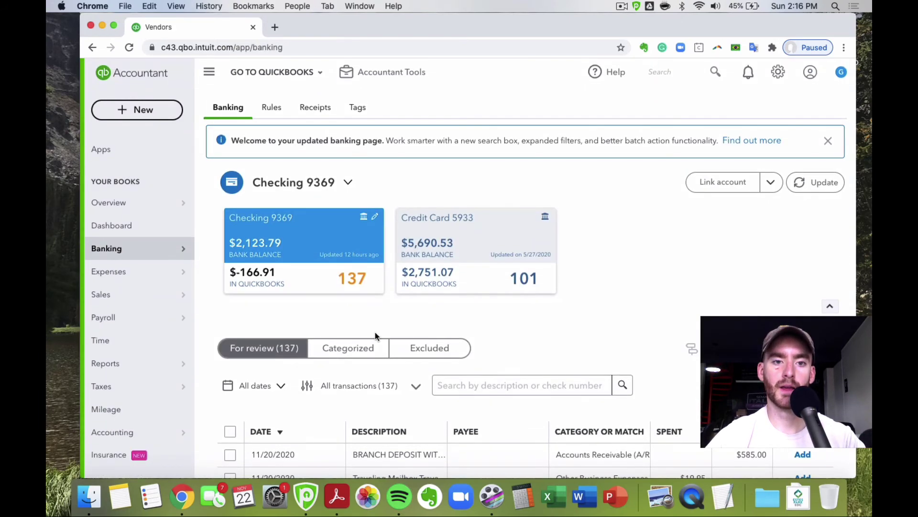
- Open the banking Receipts page and look over the receipt upload options and the list awaiting review
mouse_move(139, 253)
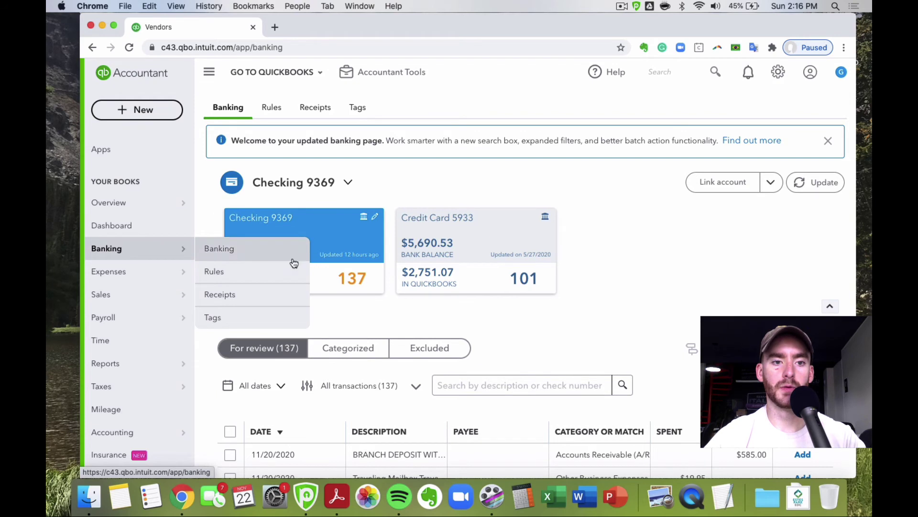
click(234, 296)
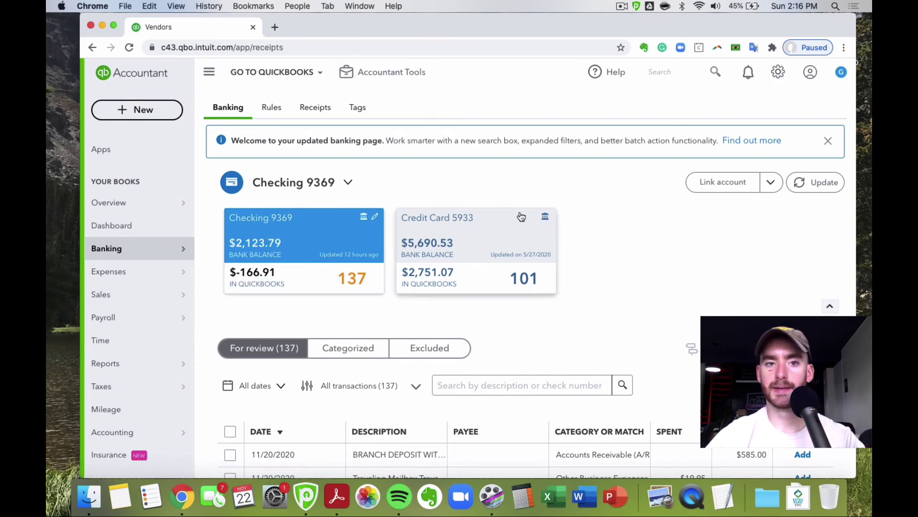
click(311, 108)
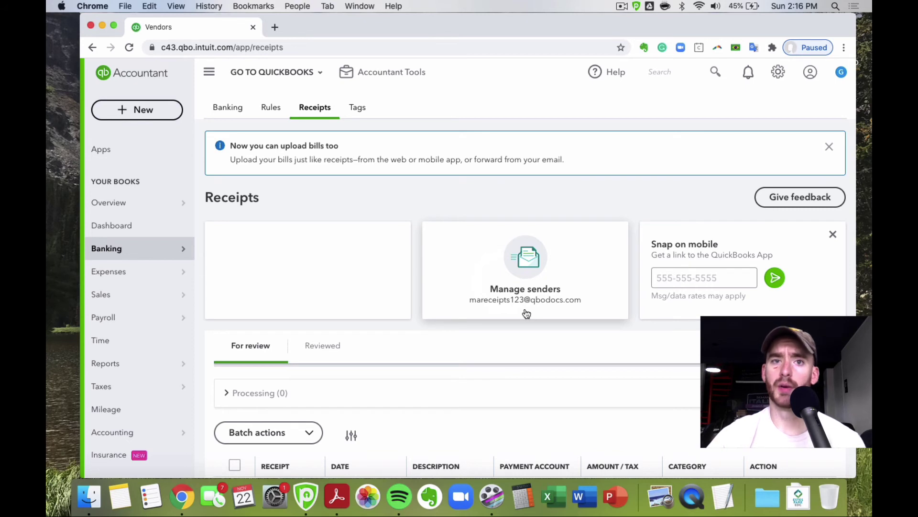
scroll(526, 314, down, 3)
scroll(526, 313, up, 5)
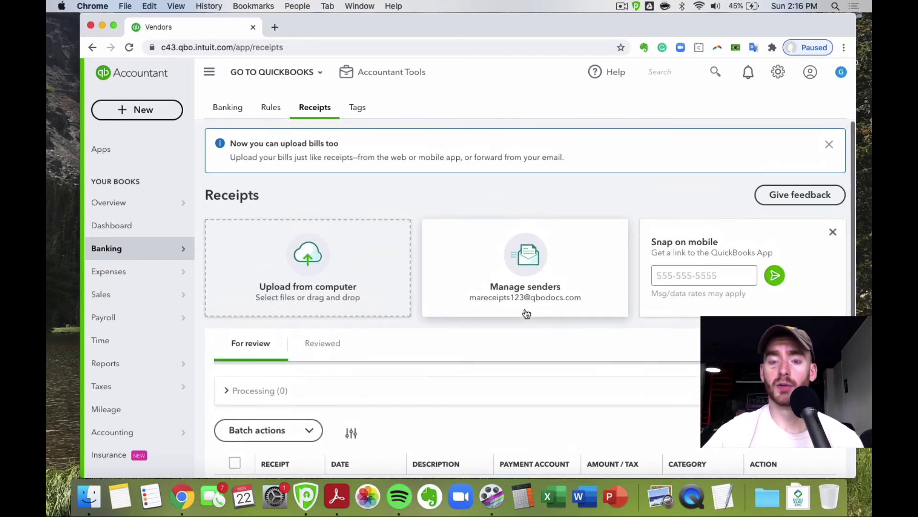
scroll(526, 314, down, 6)
scroll(527, 313, down, 1)
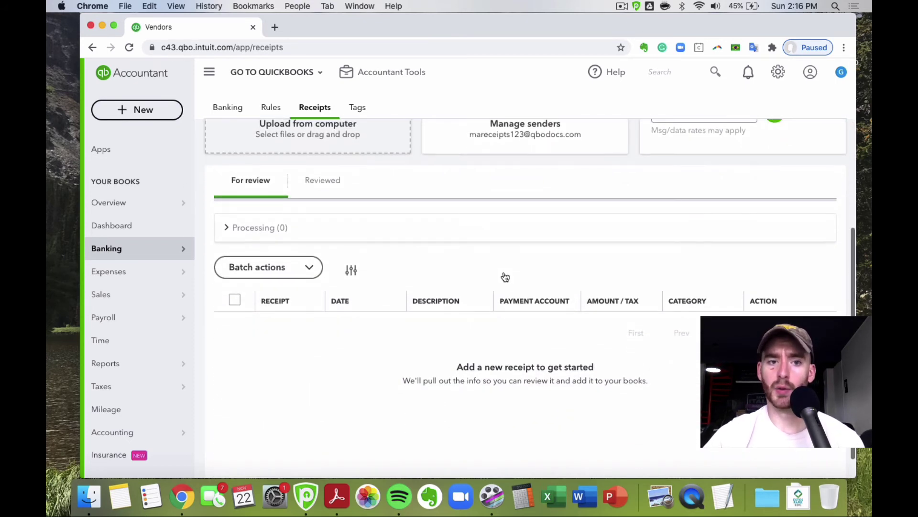
- View the transaction types that can be created, close the list, and examine the receipts table's columns
click(147, 117)
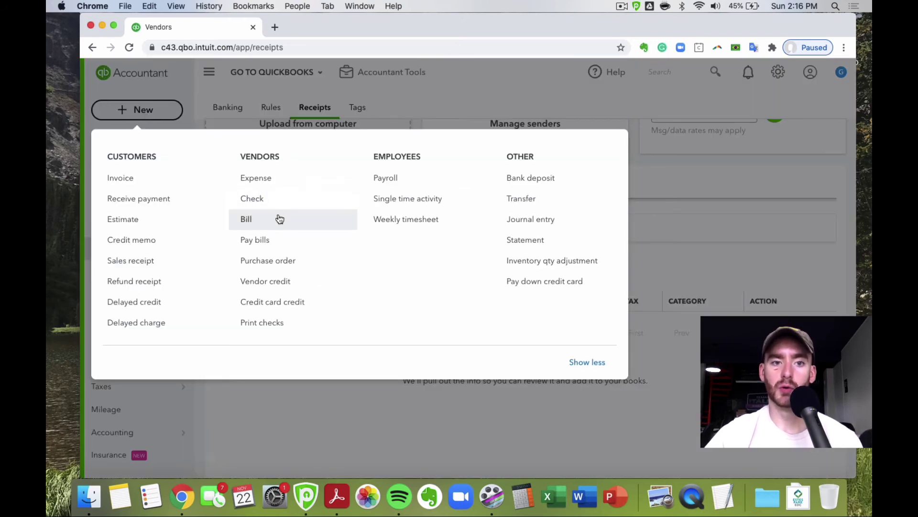
click(744, 198)
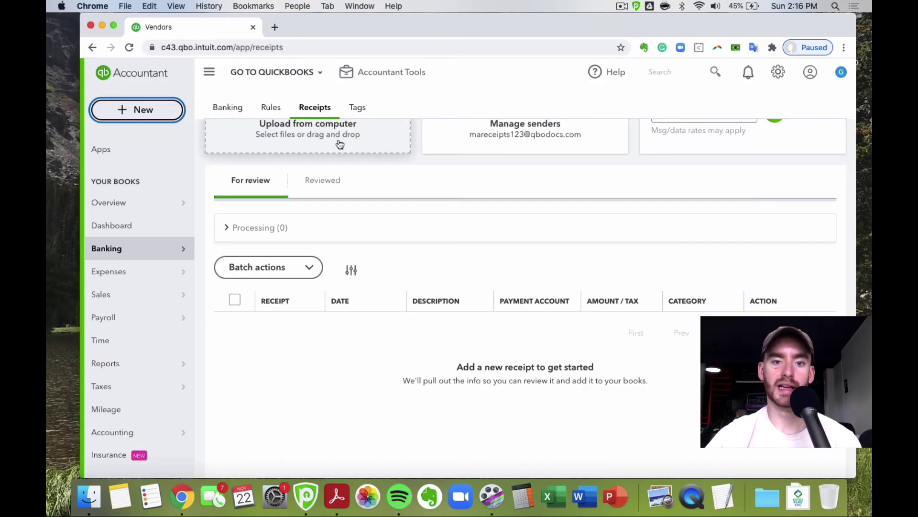
scroll(445, 231, down, 1)
scroll(396, 199, up, 2)
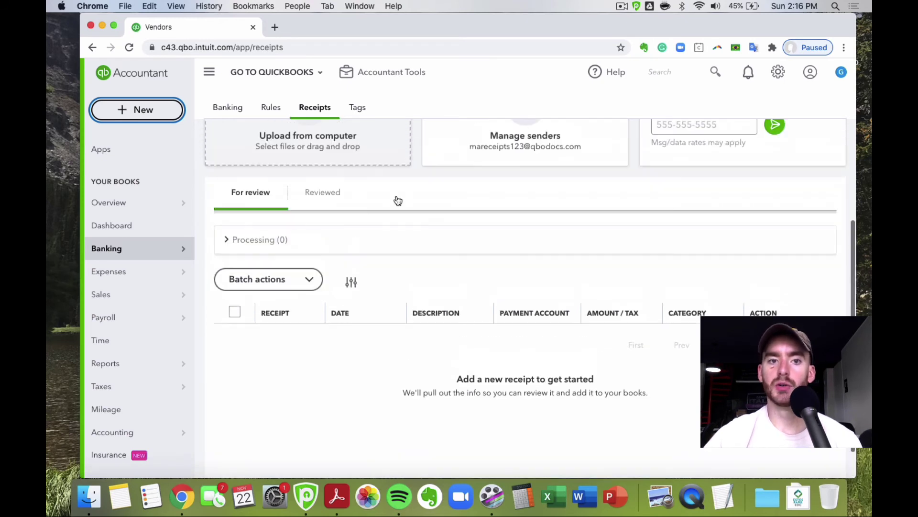
scroll(544, 207, up, 2)
scroll(452, 257, down, 3)
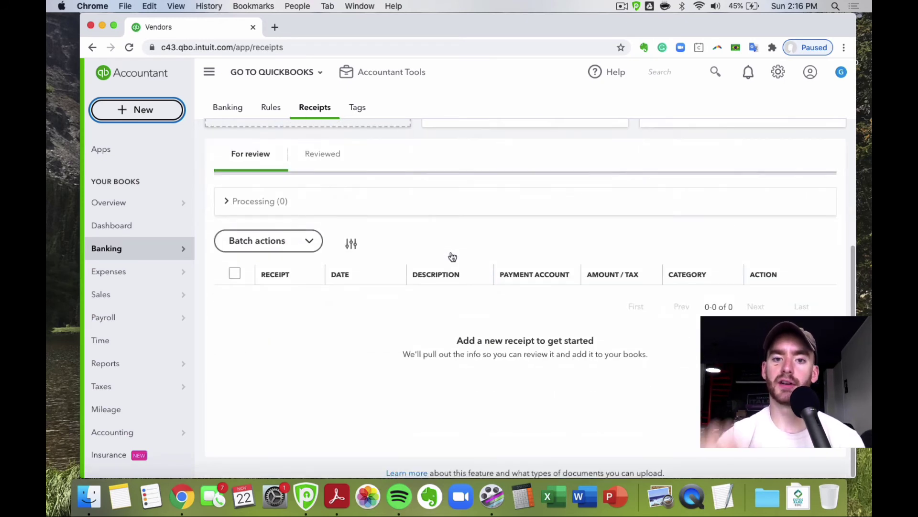
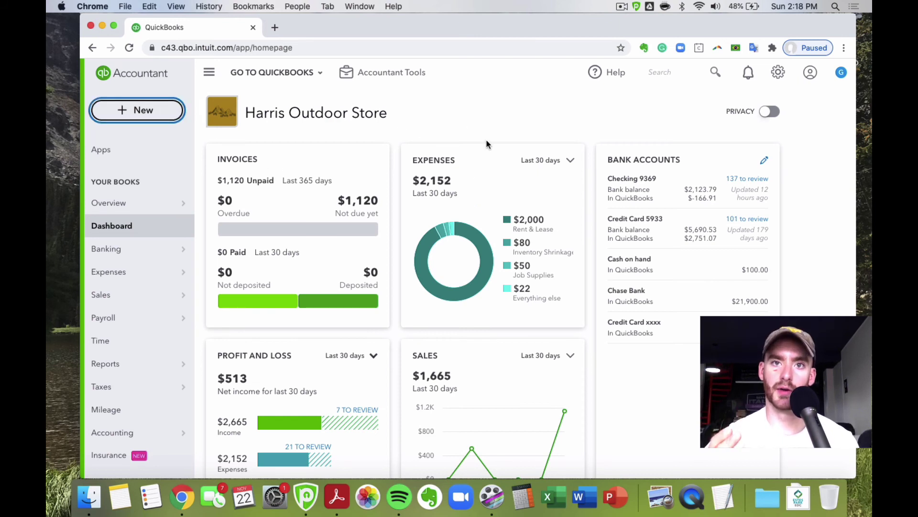
- Open the Reports page, search the reports for "unpai", and open the Unpaid Bills report
mouse_move(173, 373)
click(216, 364)
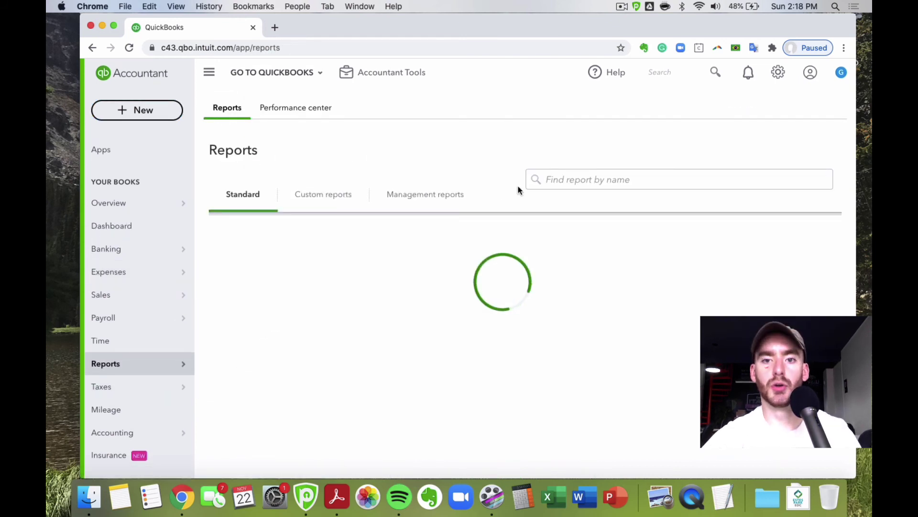
click(559, 178)
text(unpai)
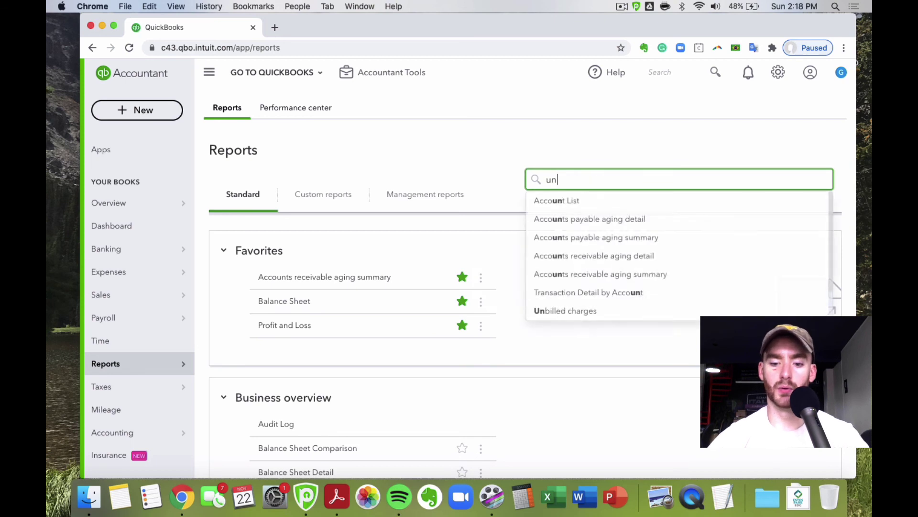
click(582, 202)
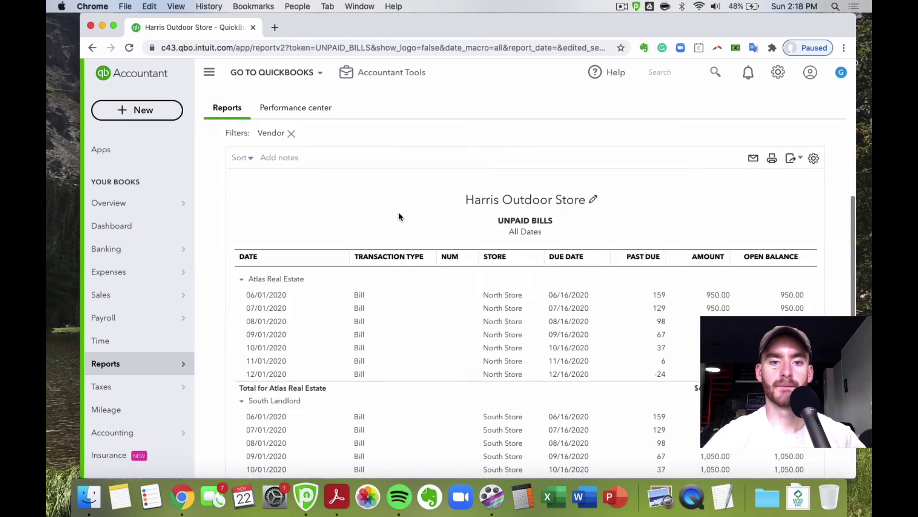
- Check the report period options of the Unpaid Bills report, keep All Dates, and look over the report's filter and customization settings
click(254, 193)
click(445, 166)
scroll(459, 166, down, 1)
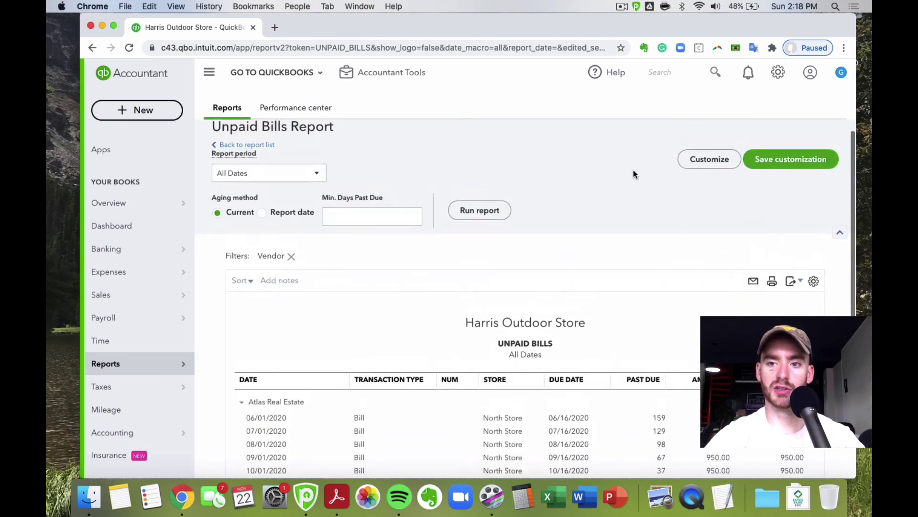
scroll(633, 169, up, 1)
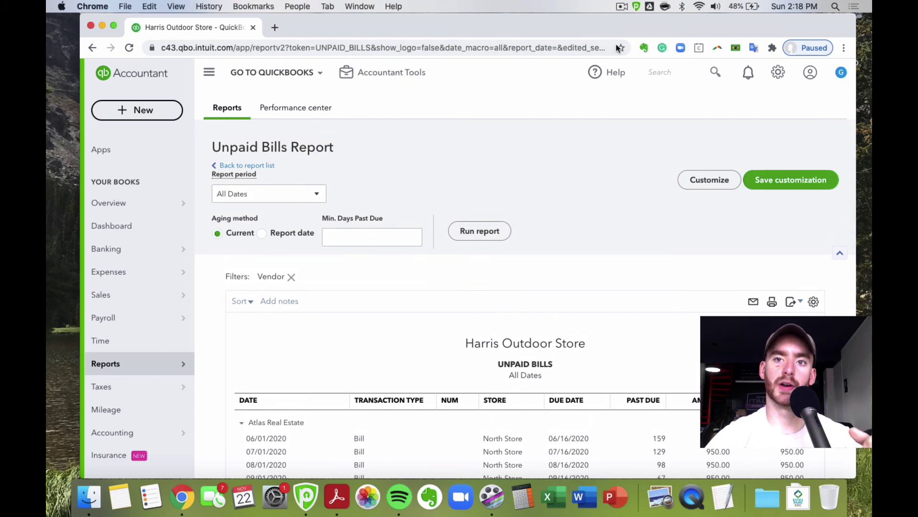
- Open an empty browser tab, return to the Unpaid Bills report, and examine its vendor groups, store, due date and open balance columns
click(274, 27)
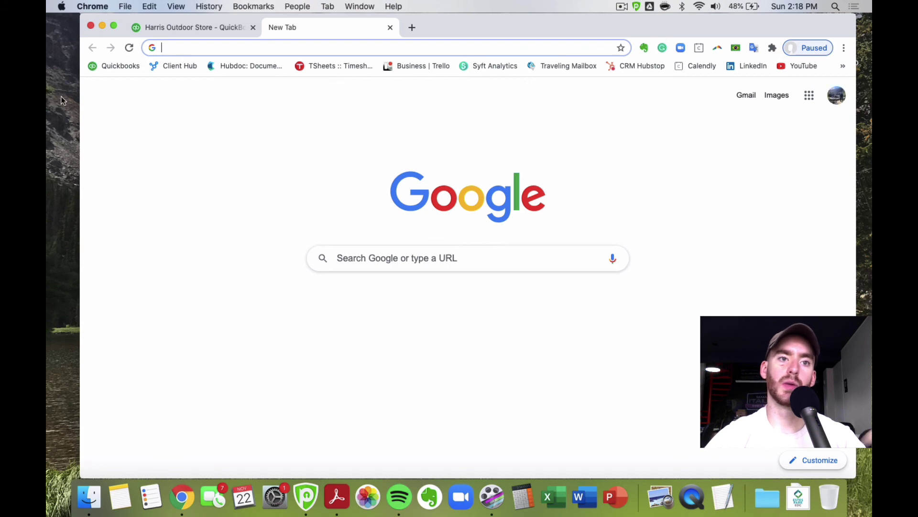
click(189, 30)
scroll(439, 181, down, 10)
scroll(512, 258, up, 4)
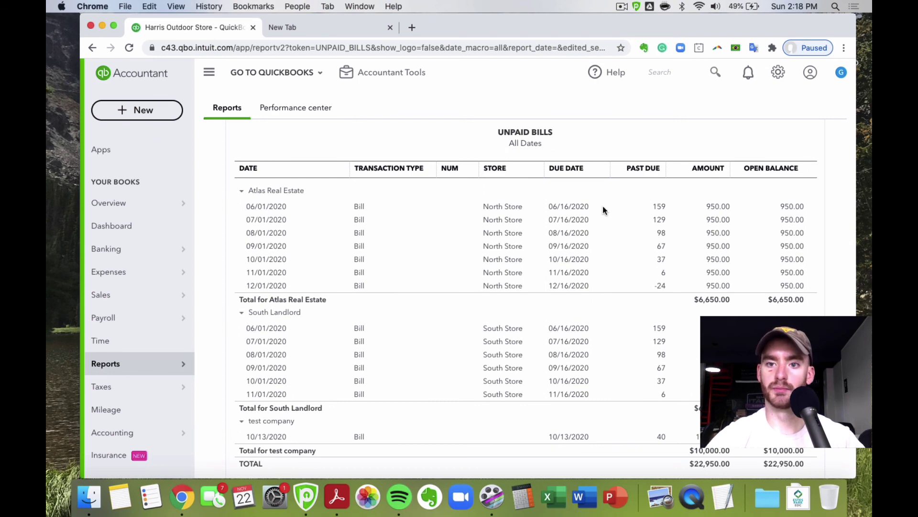
scroll(603, 206, up, 2)
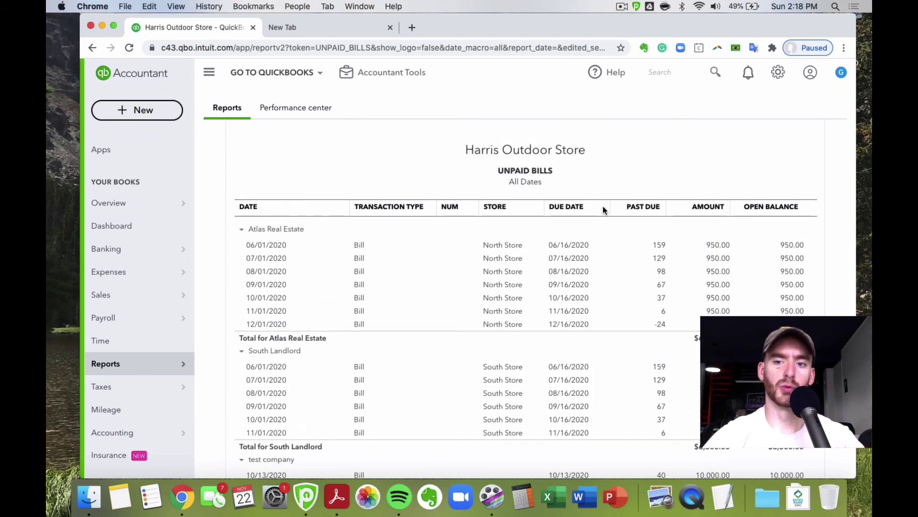
scroll(603, 209, up, 4)
scroll(603, 210, down, 4)
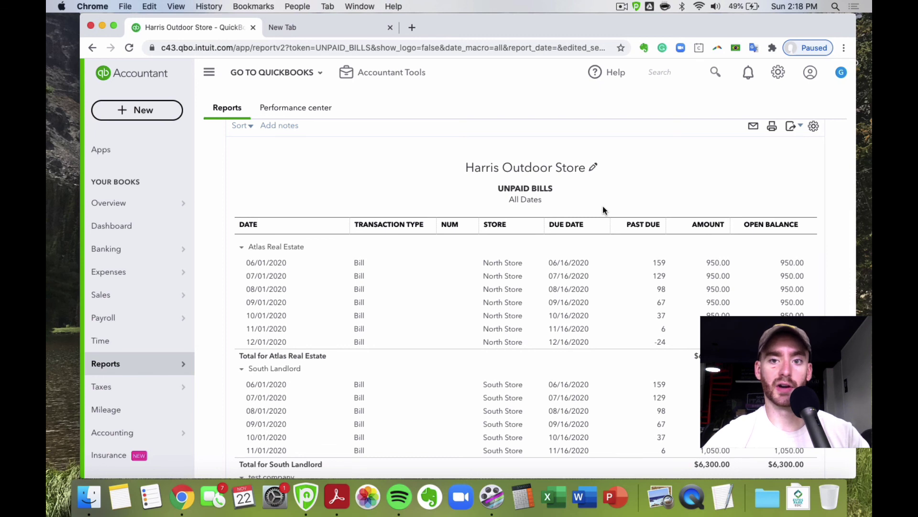
scroll(603, 206, down, 1)
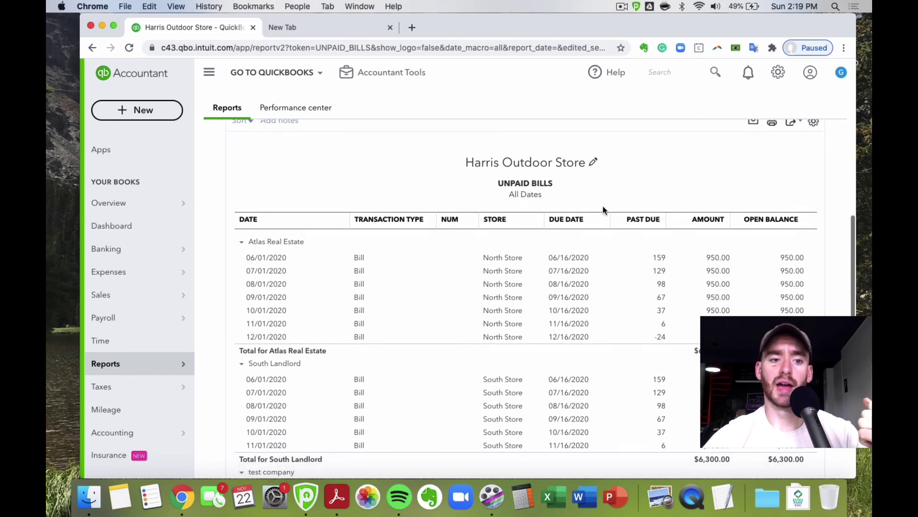
- Return to the list of standard reports and open the favorite Profit and Loss report
mouse_move(144, 363)
click(218, 366)
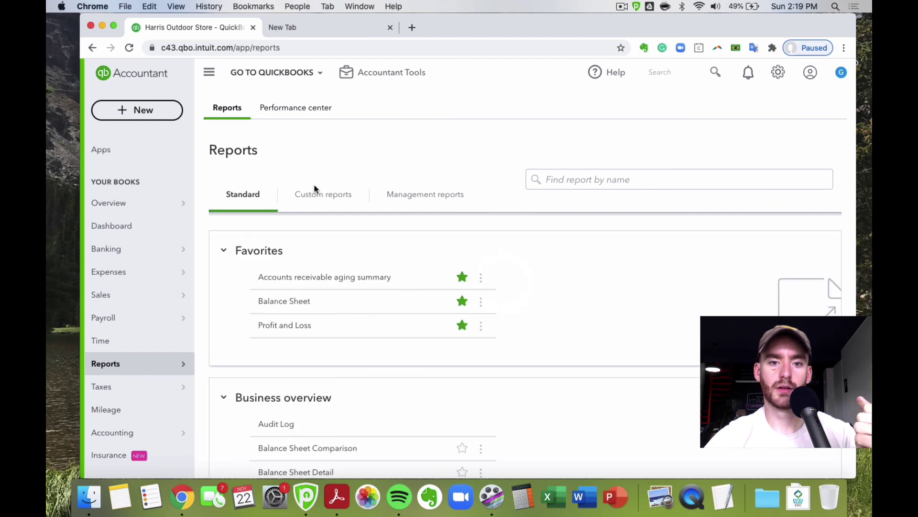
click(282, 324)
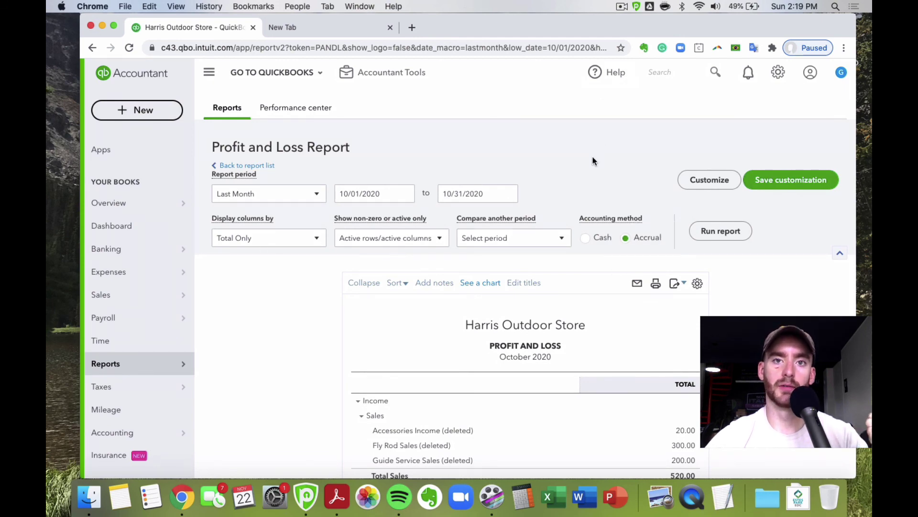
- Examine the Profit and Loss report's period and accounting method settings and its income, cost of goods sold, expense and net income sections
scroll(593, 161, down, 6)
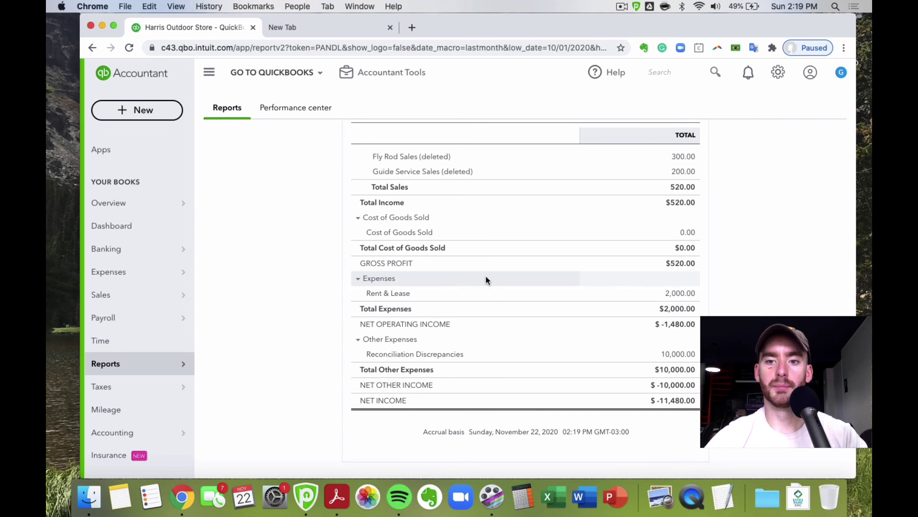
scroll(531, 311, up, 1)
scroll(483, 297, up, 5)
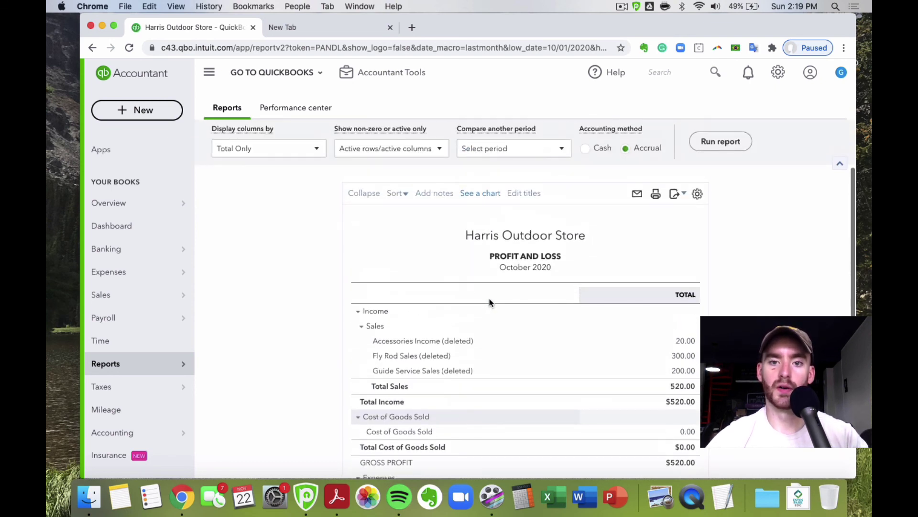
scroll(490, 302, up, 3)
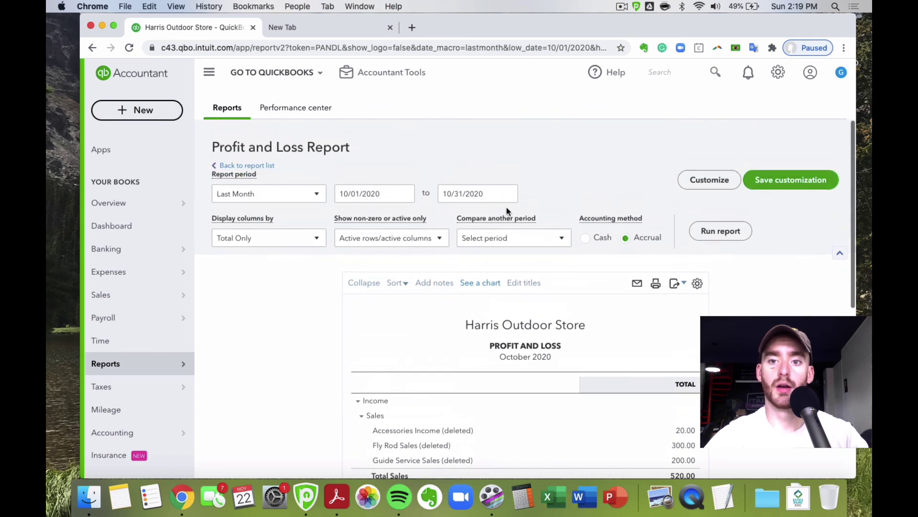
scroll(567, 167, down, 1)
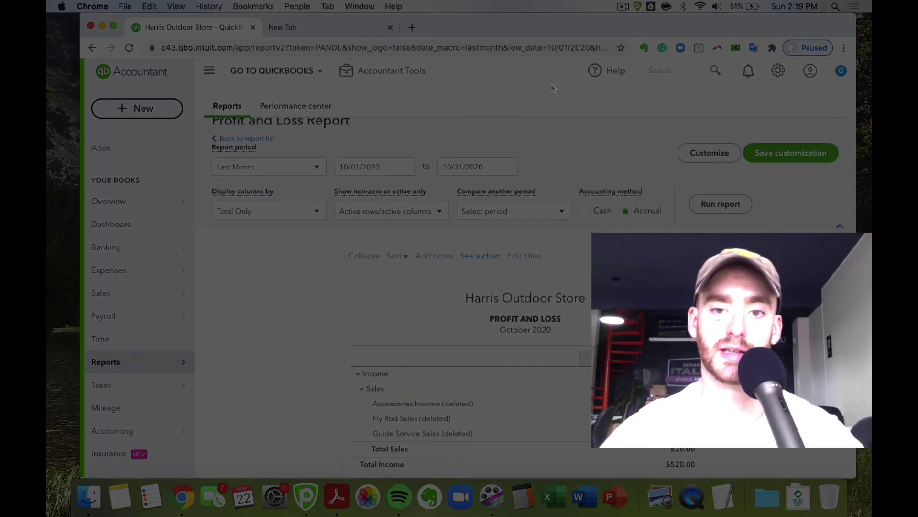
scroll(551, 85, down, 3)
scroll(526, 297, down, 4)
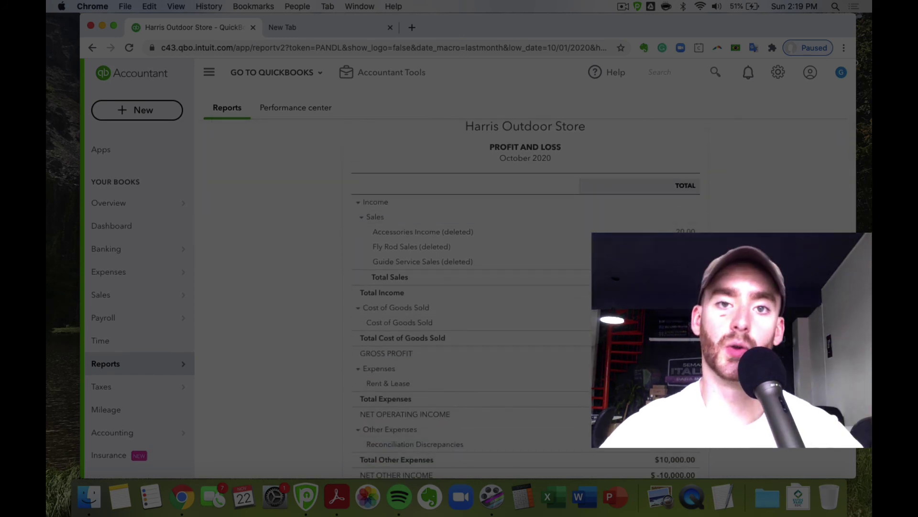
scroll(526, 296, down, 1)
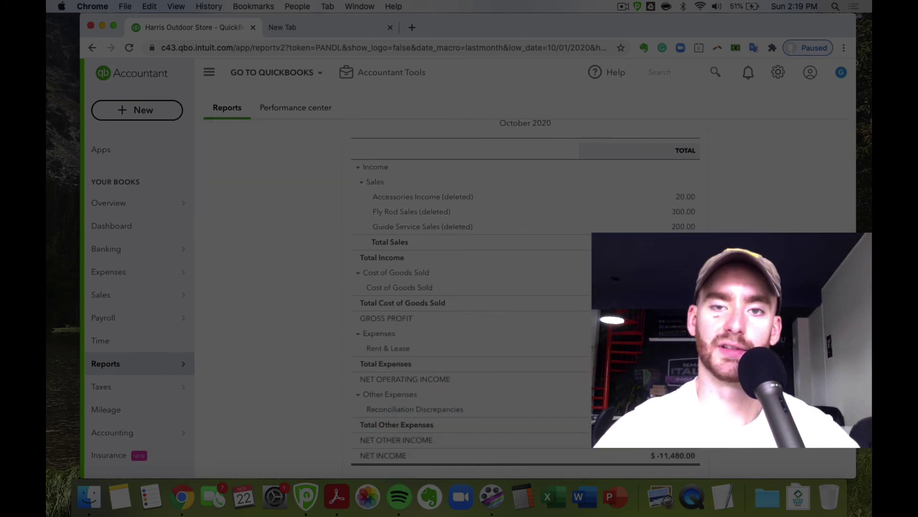
scroll(336, 318, down, 3)
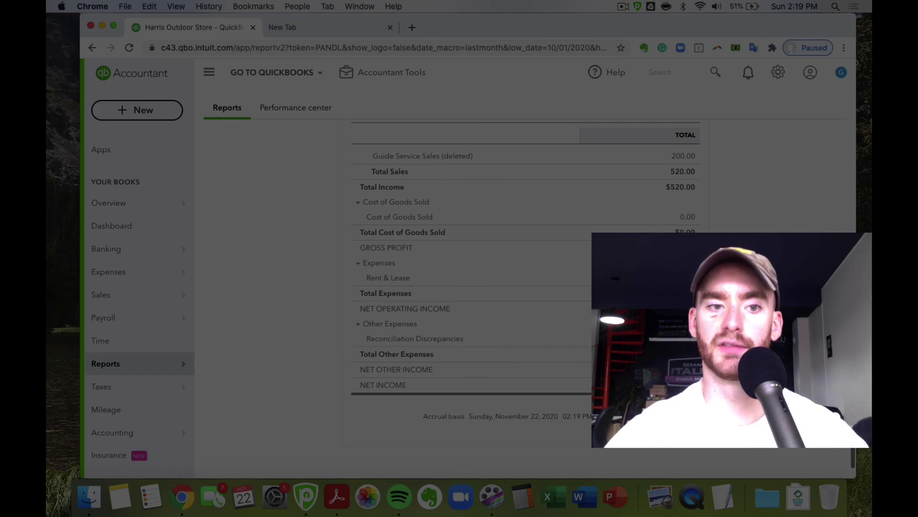